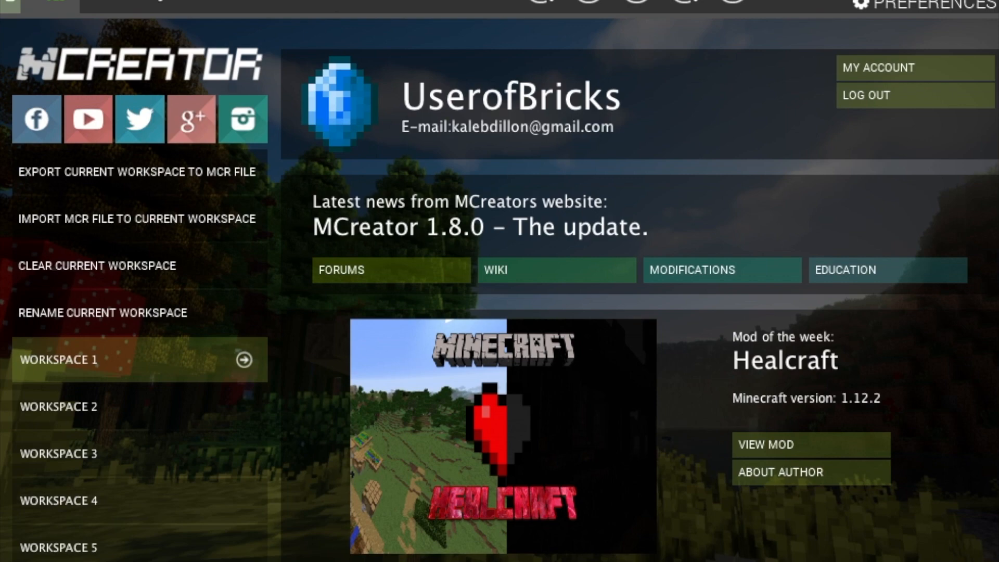
Open Workspace 1 and display its empty Mod elements list
{"action": "left_click", "coordinate": [140, 1]}
{"action": "left_click", "coordinate": [53, 1]}
{"action": "left_click", "coordinate": [115, 2]}
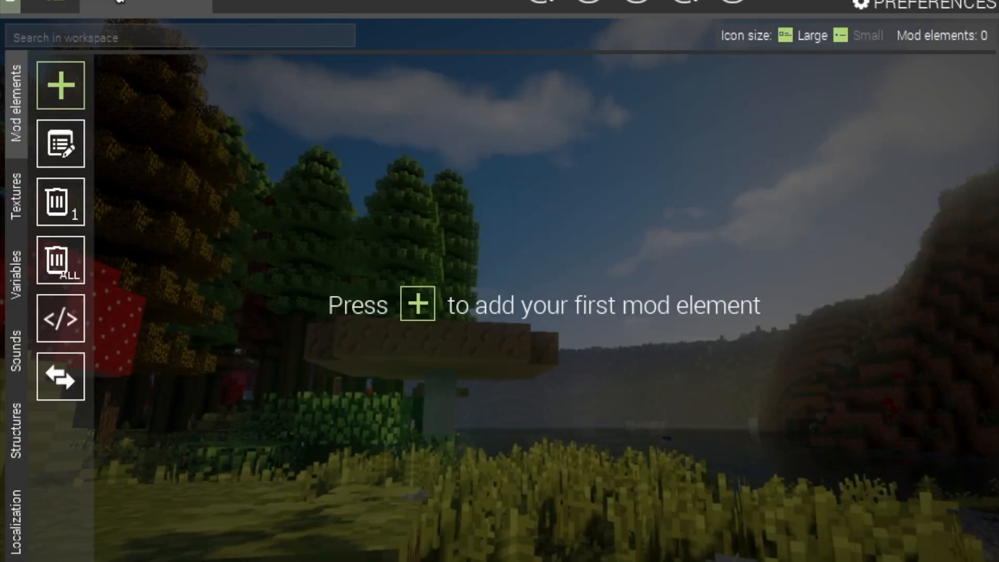
Create a new Block mod element named 'Turtorial'
{"action": "left_click", "coordinate": [63, 86]}
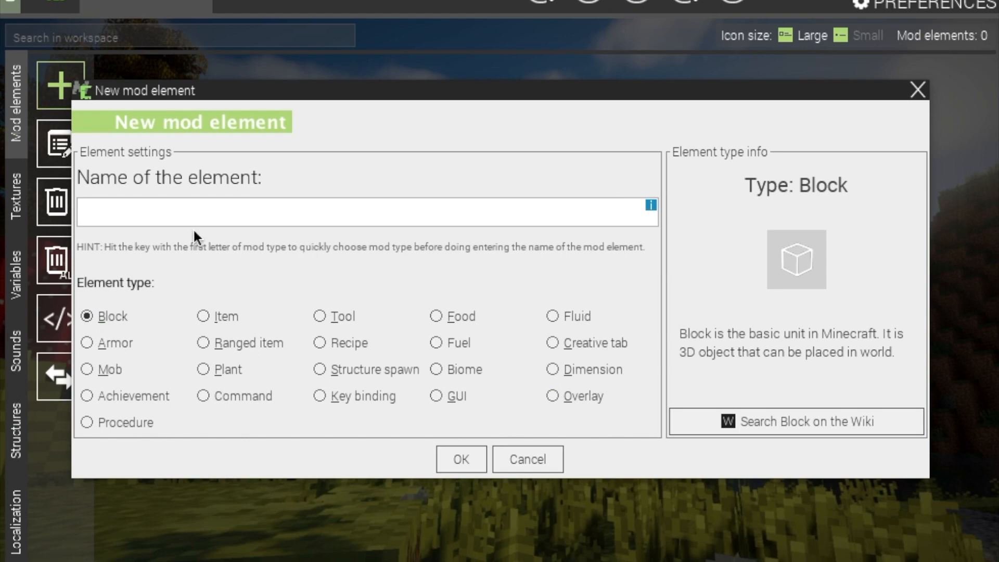
{"action": "type", "text": "Turtori"}
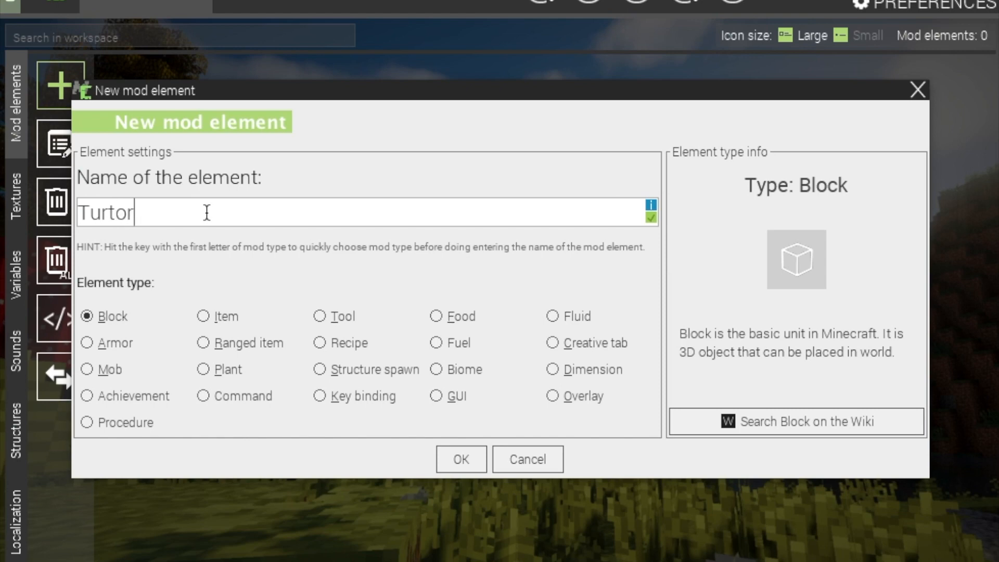
{"action": "type", "text": "al"}
{"action": "left_click", "coordinate": [461, 458]}
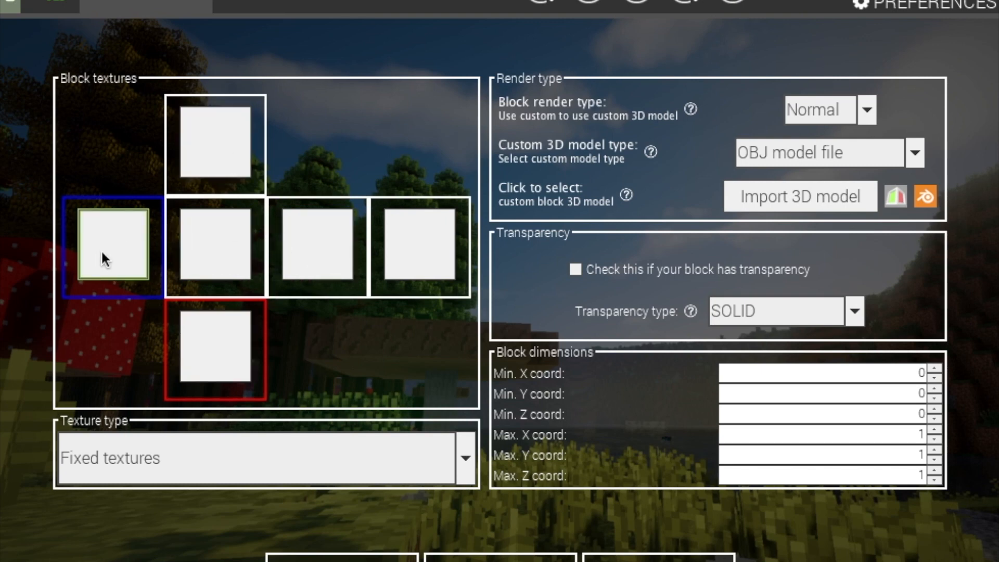
Import Desktop/logo.png as a block texture and apply the cube image to all six faces
{"action": "left_click", "coordinate": [121, 244]}
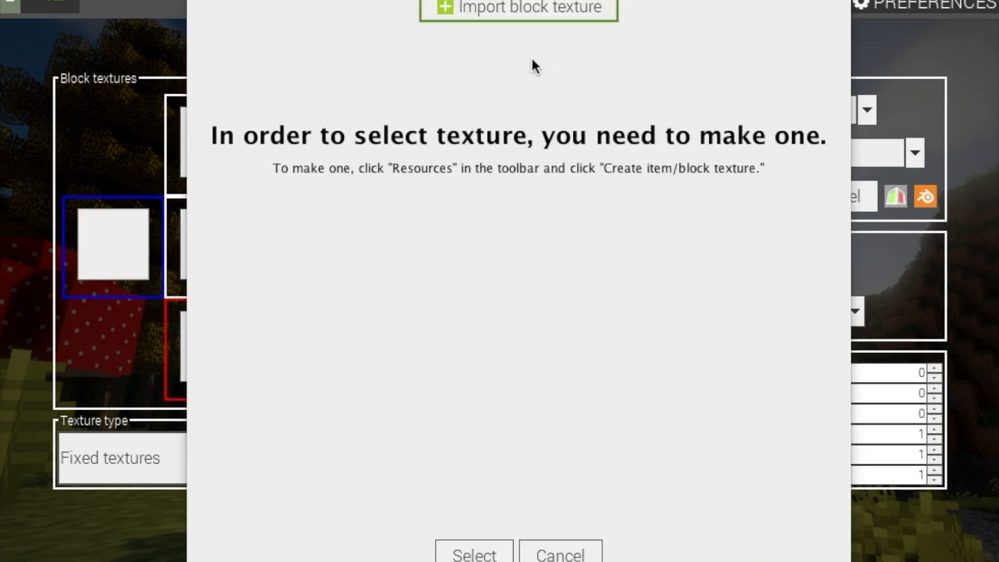
{"action": "left_click", "coordinate": [550, 11]}
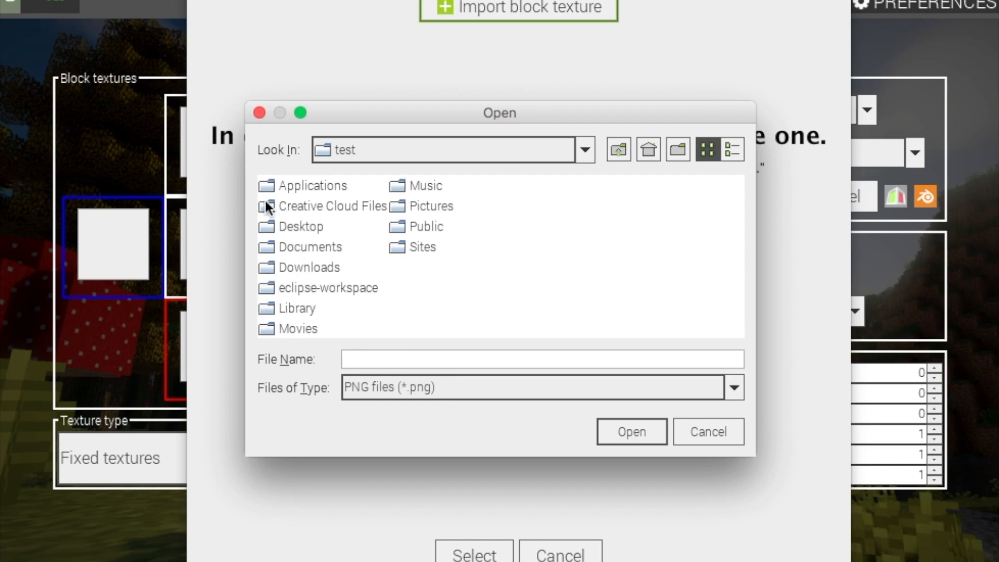
{"action": "left_click", "coordinate": [265, 227]}
{"action": "double_click", "coordinate": [265, 227]}
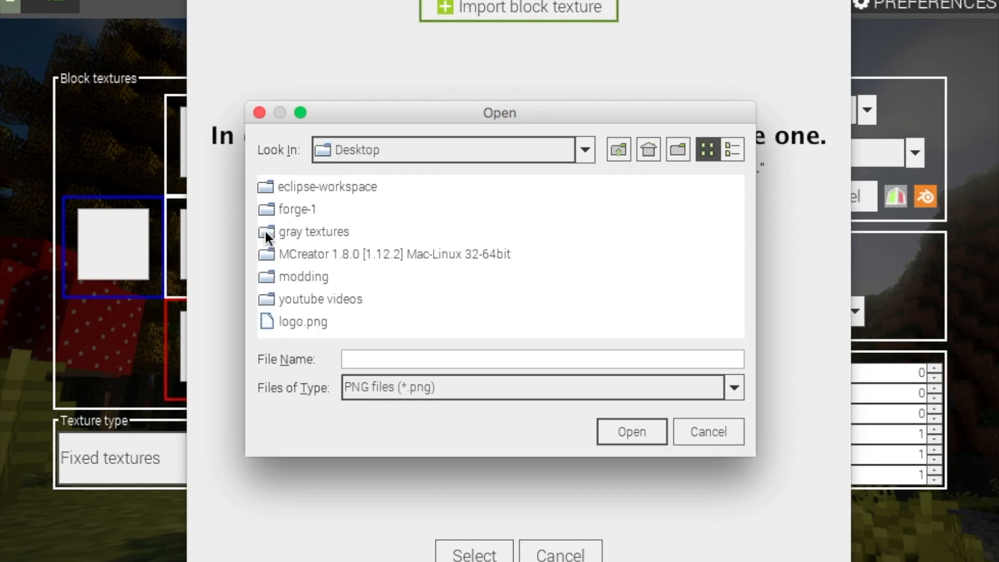
{"action": "left_click", "coordinate": [267, 321]}
{"action": "left_click", "coordinate": [632, 435]}
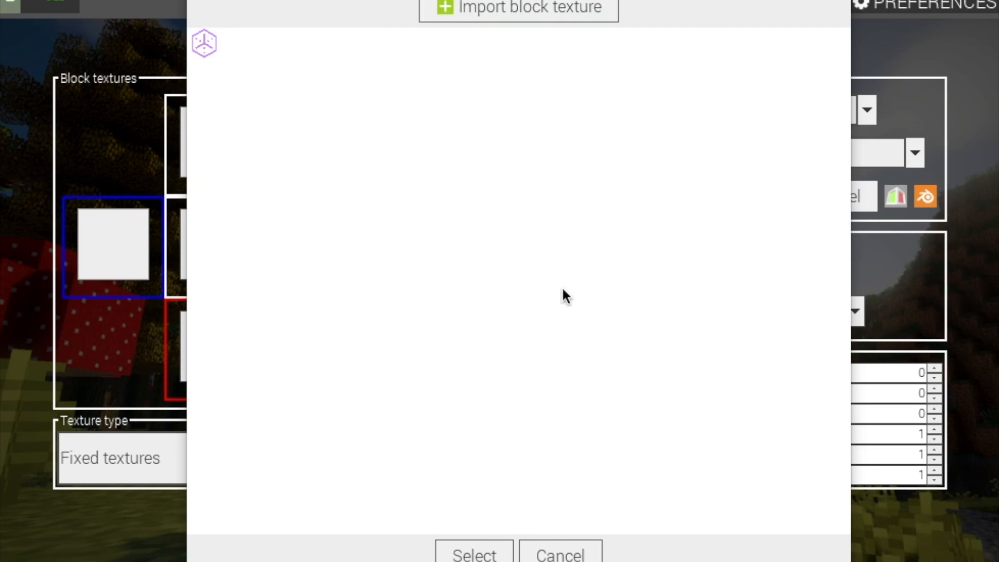
{"action": "left_click", "coordinate": [204, 46]}
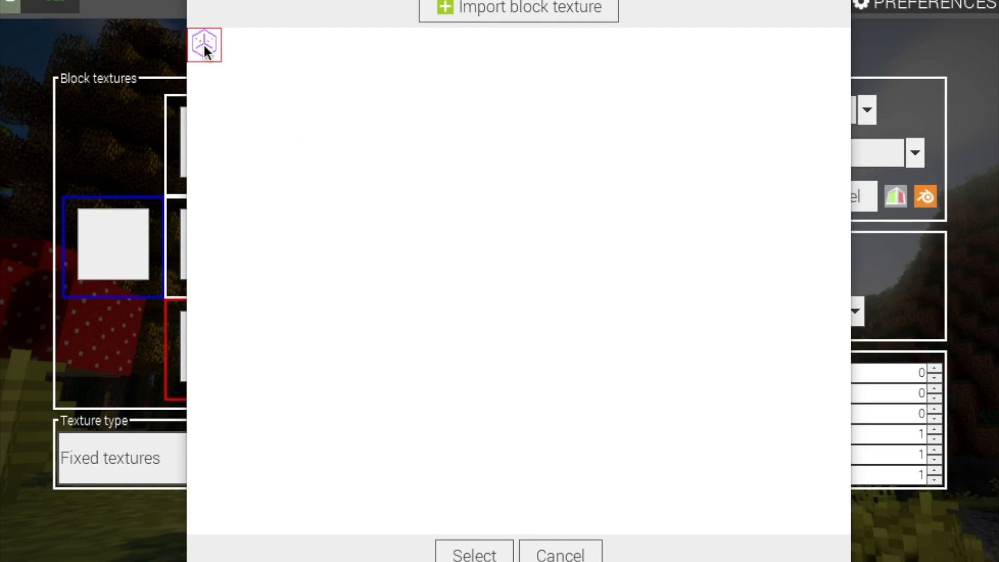
{"action": "left_click", "coordinate": [489, 545]}
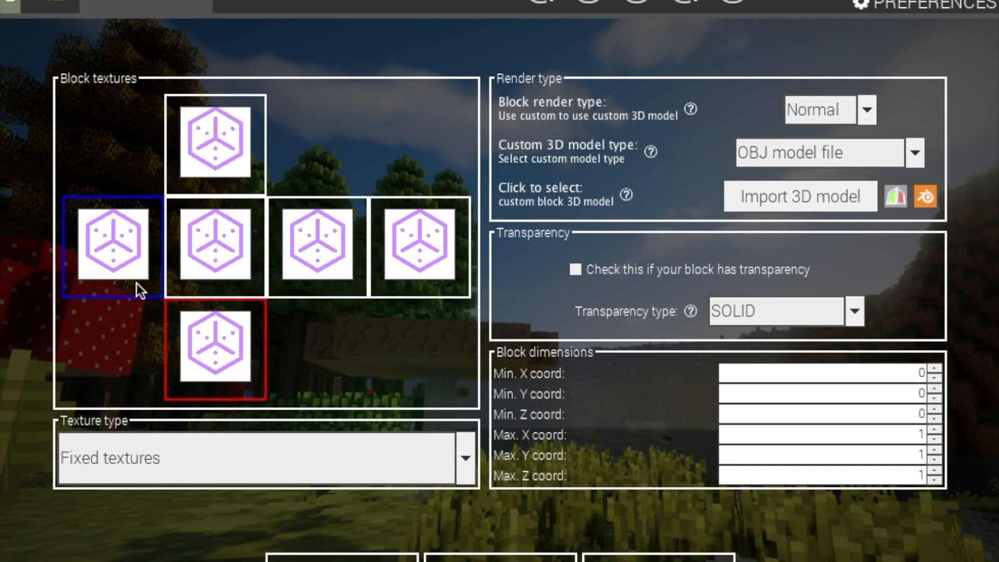
Review the Texture type options, Fixed textures and Single texture, keeping Fixed textures
{"action": "left_click", "coordinate": [458, 459]}
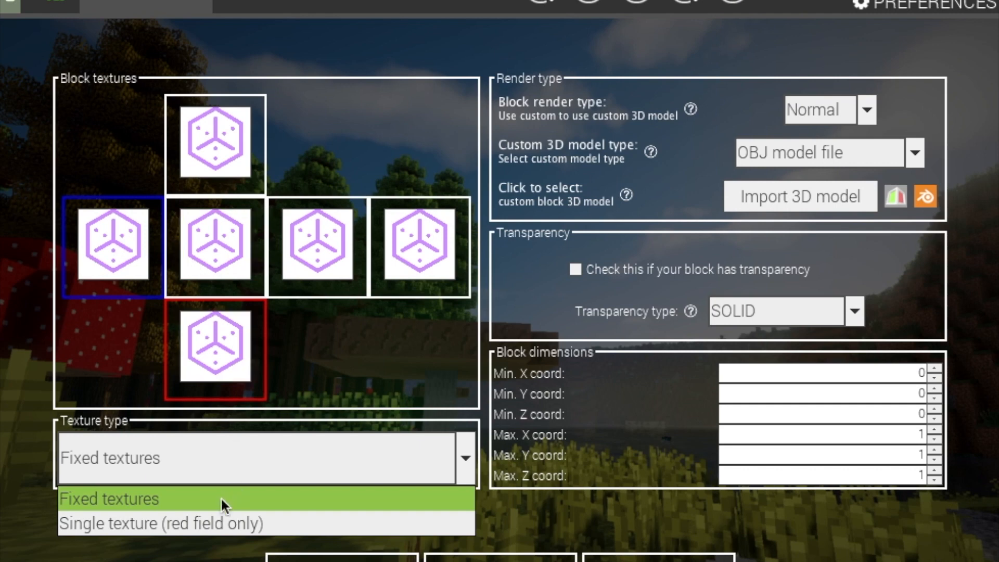
{"action": "left_click", "coordinate": [467, 453]}
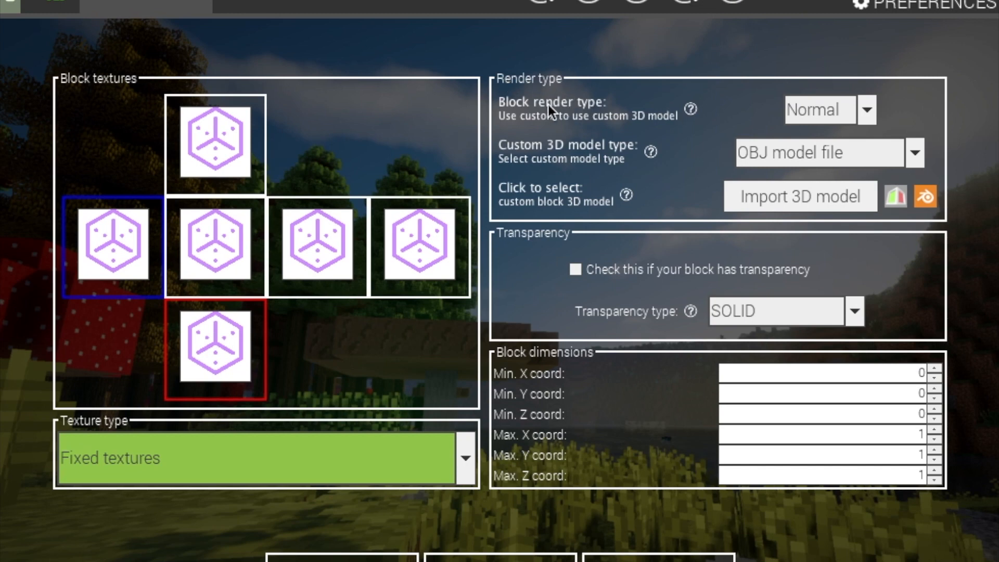
{"action": "left_click", "coordinate": [844, 116]}
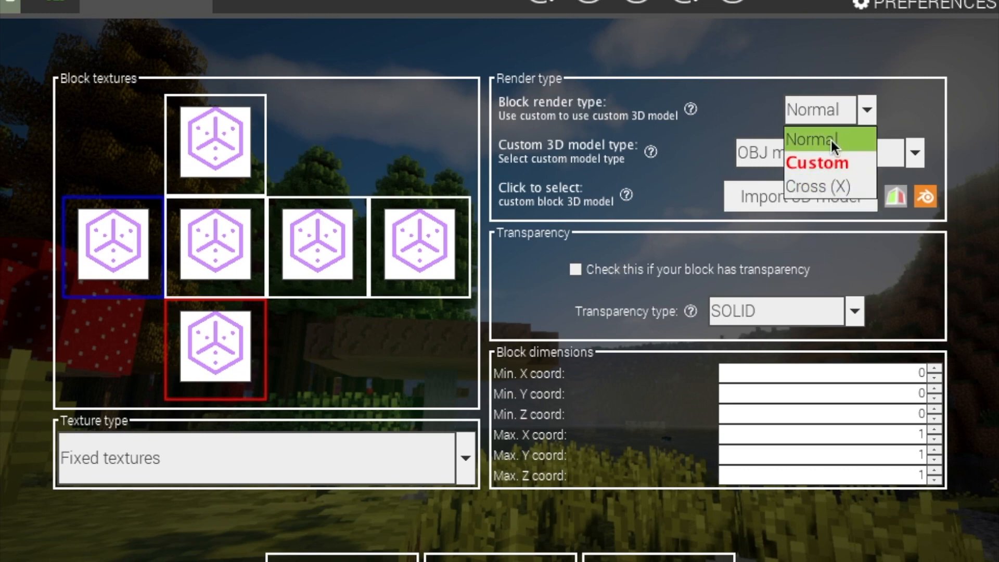
{"action": "left_click", "coordinate": [755, 95]}
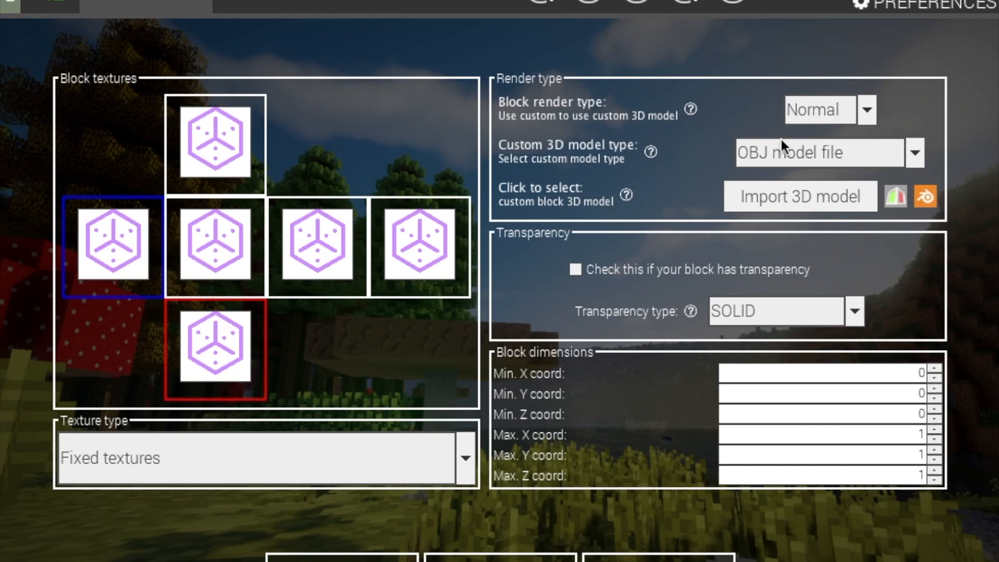
{"action": "left_click", "coordinate": [801, 154]}
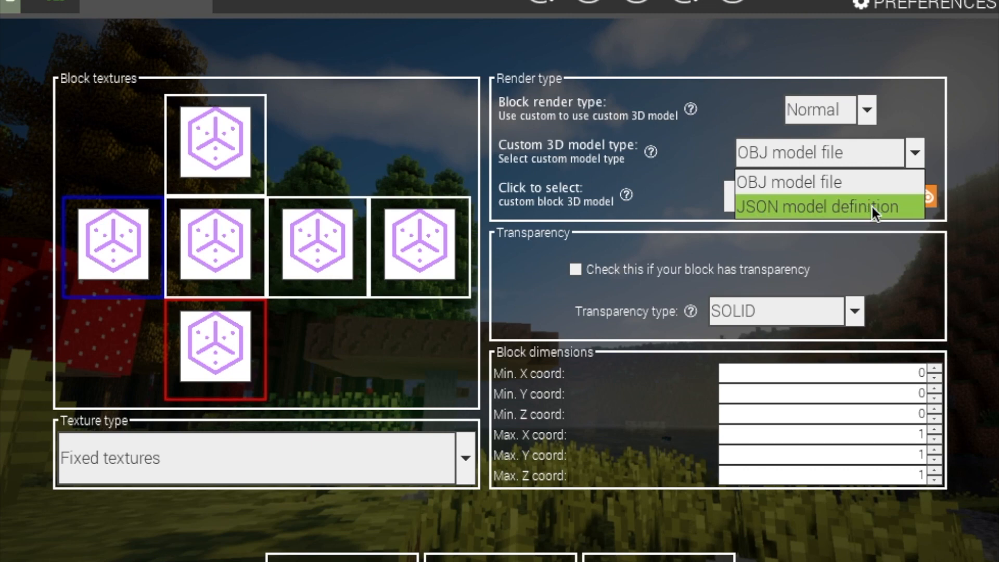
{"action": "left_click", "coordinate": [942, 93]}
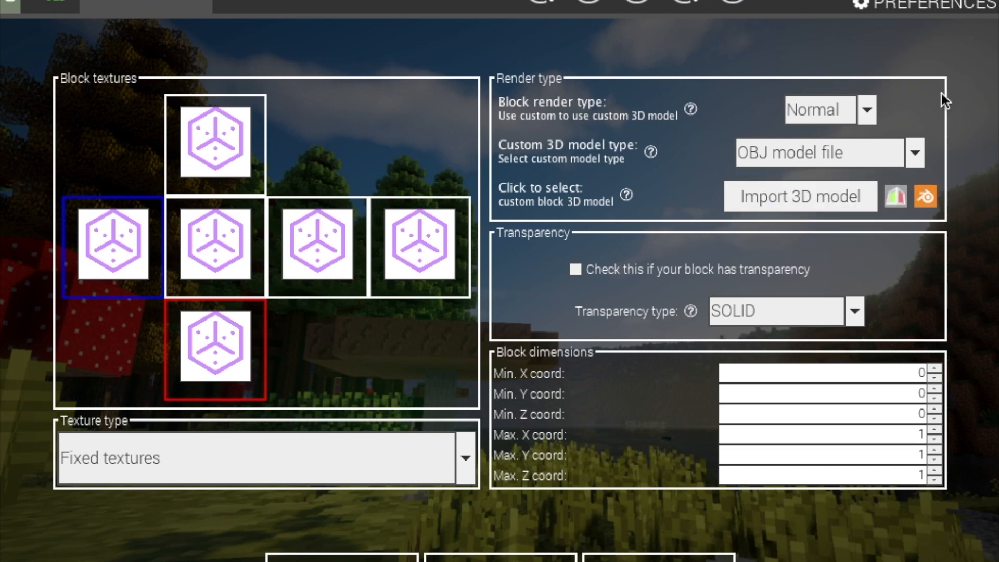
{"action": "left_click", "coordinate": [798, 199]}
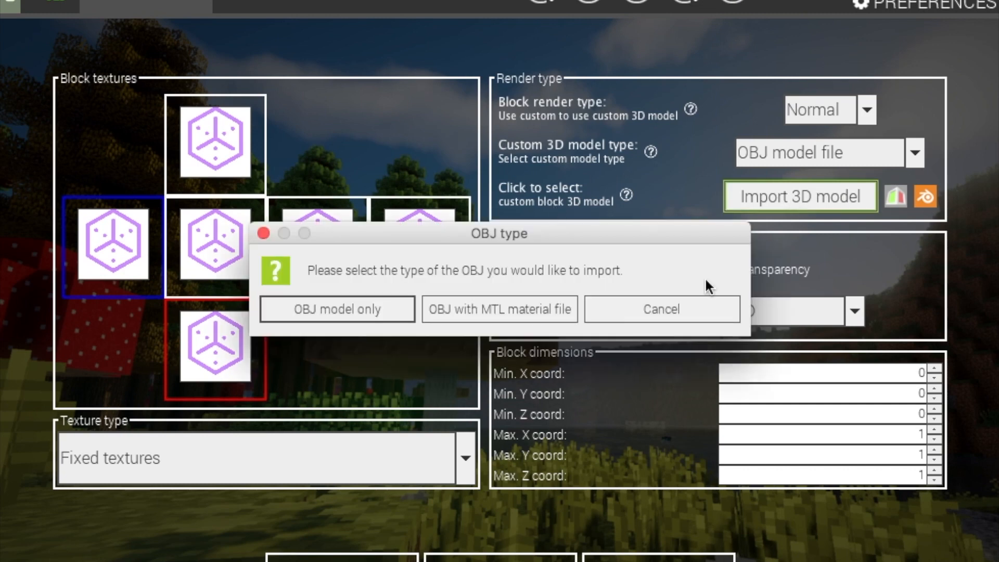
{"action": "left_click", "coordinate": [659, 311]}
{"action": "left_click", "coordinate": [863, 153]}
{"action": "left_click", "coordinate": [832, 214]}
{"action": "left_click", "coordinate": [797, 203]}
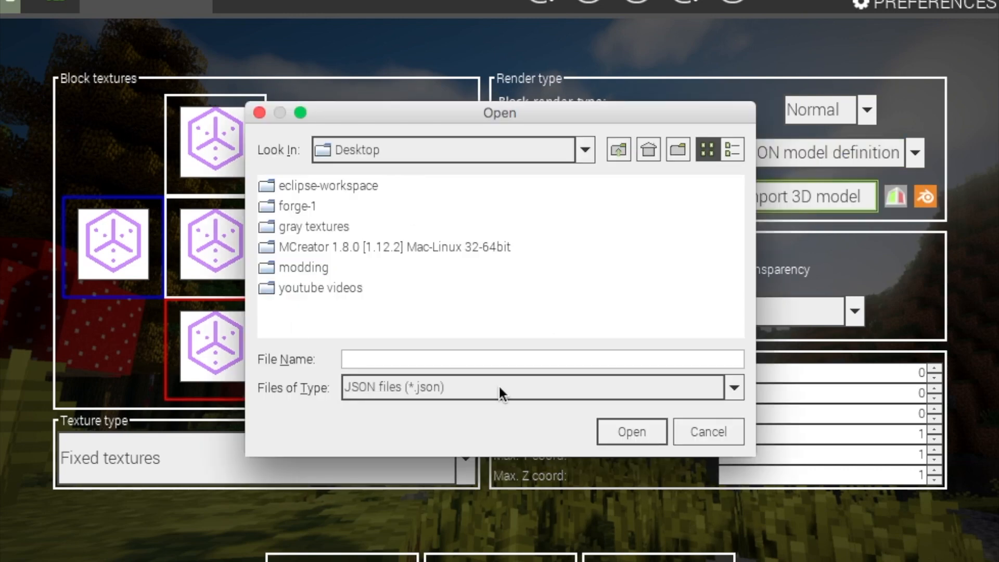
{"action": "left_click", "coordinate": [711, 431]}
{"action": "left_click", "coordinate": [896, 154]}
{"action": "left_click", "coordinate": [848, 184]}
{"action": "left_click", "coordinate": [795, 201]}
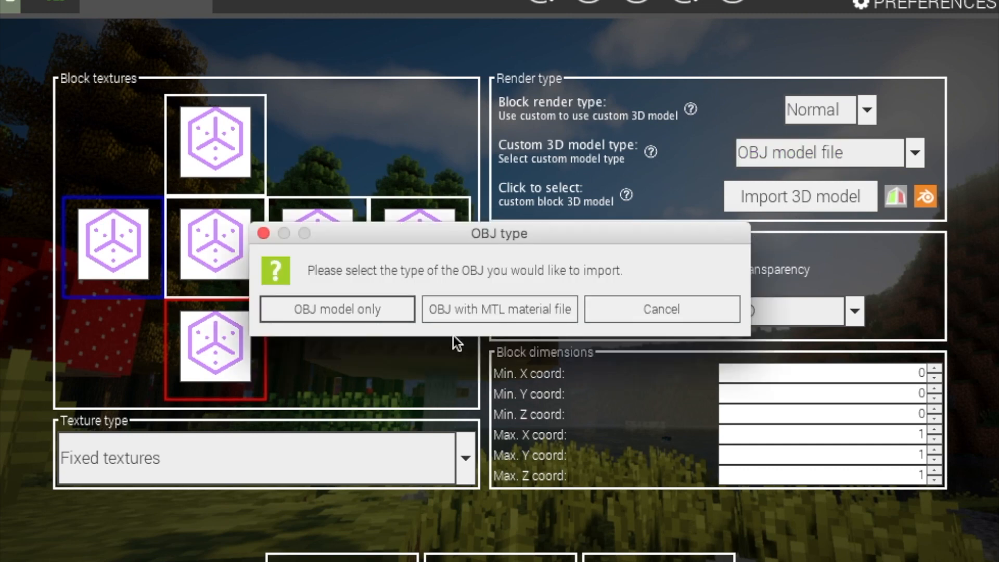
{"action": "left_click", "coordinate": [331, 308]}
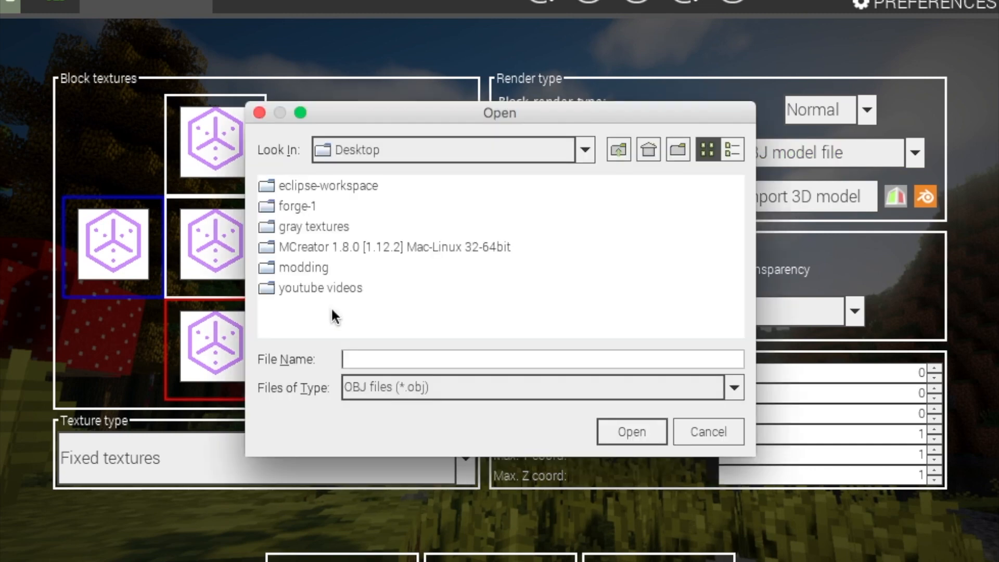
{"action": "left_click", "coordinate": [702, 430]}
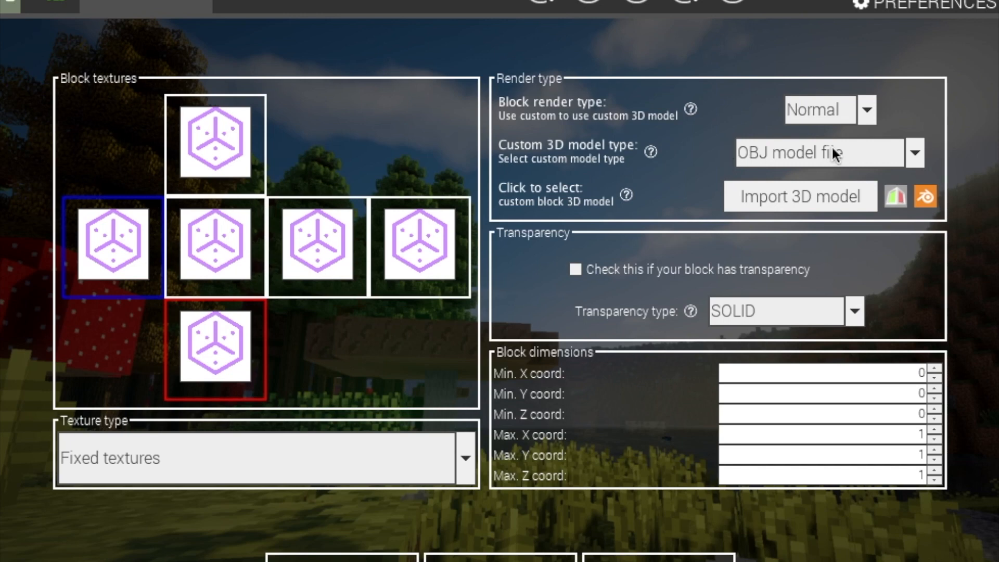
{"action": "left_click", "coordinate": [863, 145]}
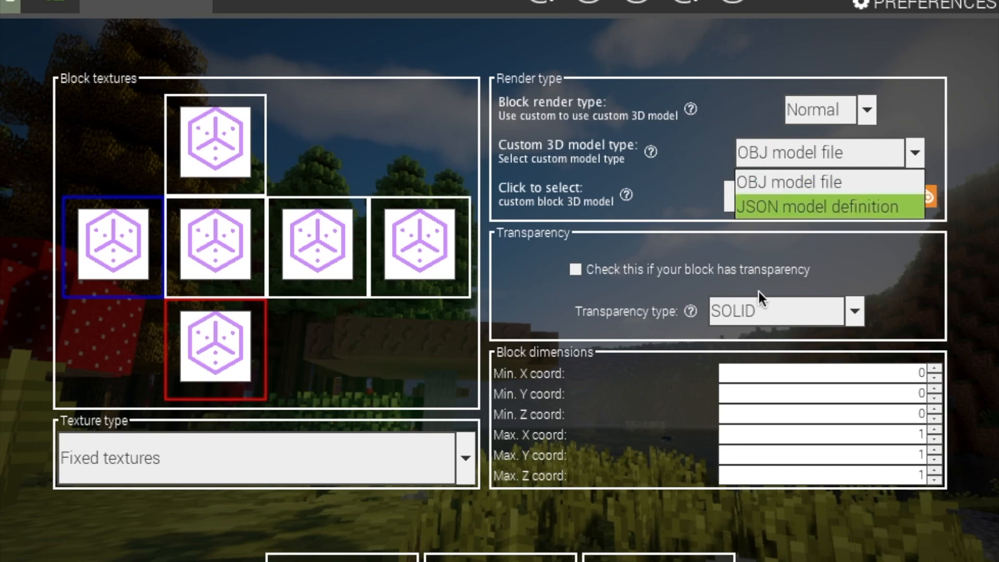
{"action": "left_click", "coordinate": [701, 188]}
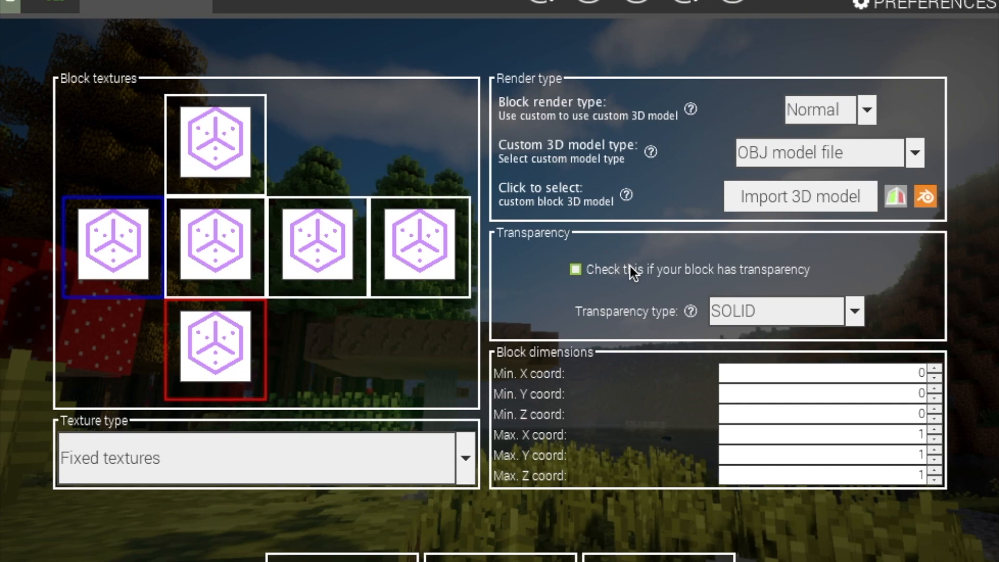
{"action": "left_click", "coordinate": [784, 315]}
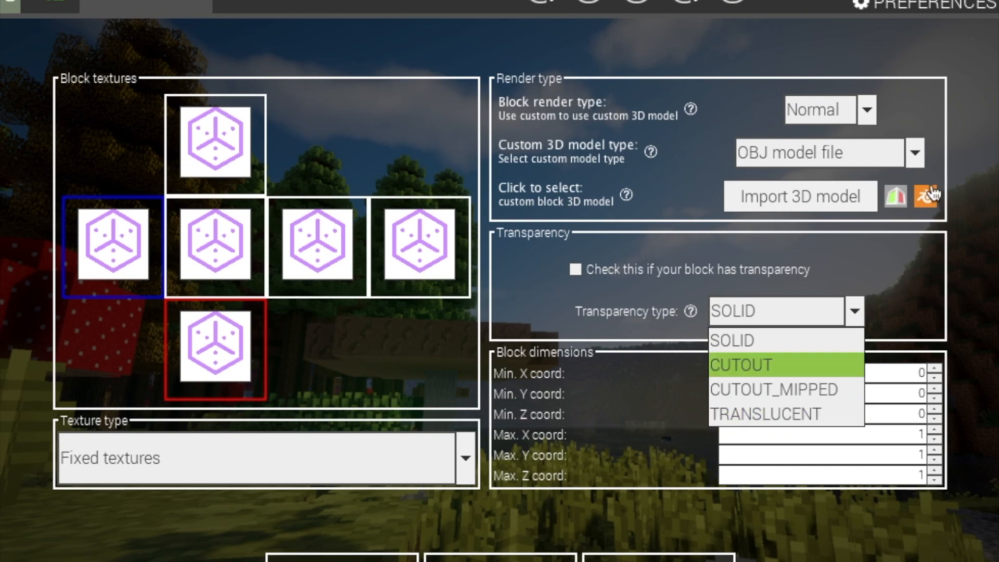
{"action": "left_click", "coordinate": [898, 289]}
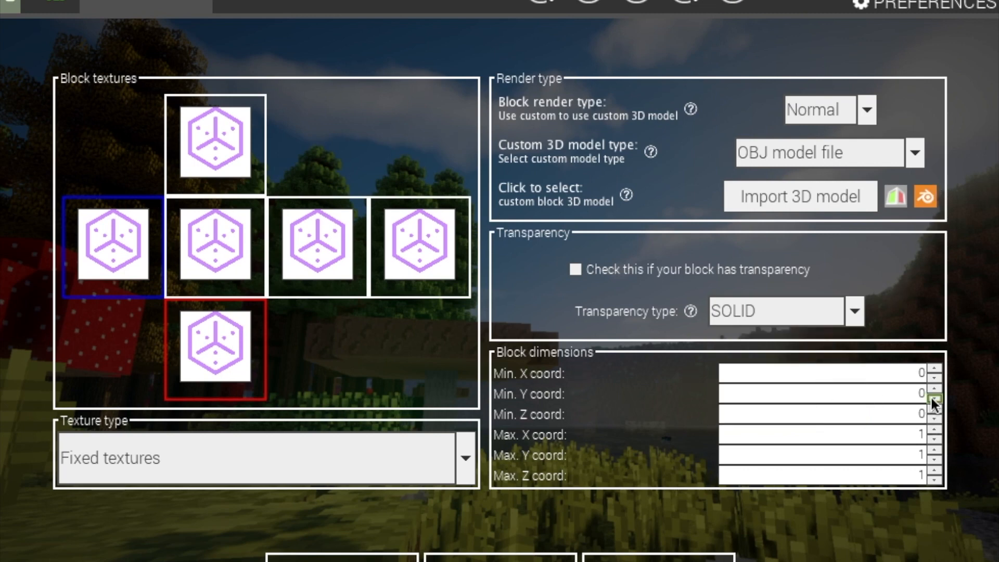
{"action": "left_click", "coordinate": [901, 394]}
Try Max. Y coord values of 0.9, 0.25 and 0.5 for the block
{"action": "left_click", "coordinate": [923, 454]}
{"action": "key", "text": "BackSpace"}
{"action": "type", "text": "0.9"}
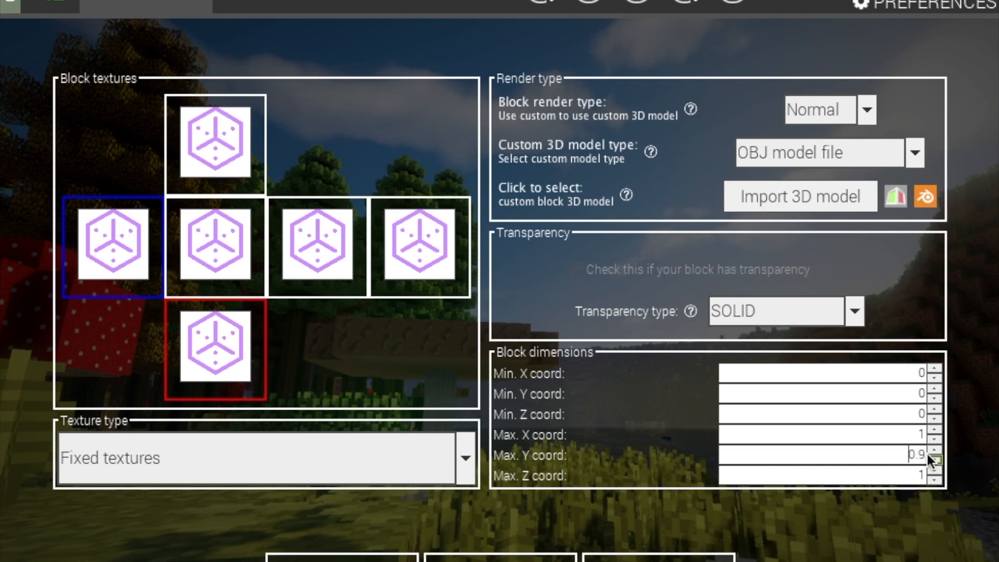
{"action": "double_click", "coordinate": [922, 454]}
{"action": "key", "text": "BackSpace"}
{"action": "type", "text": "0.25"}
{"action": "key", "text": "BackSpace"}
{"action": "key", "text": "BackSpace"}
{"action": "type", "text": "5"}
{"action": "key", "text": "BackSpace"}
{"action": "key", "text": "BackSpace"}
{"action": "key", "text": "BackSpace"}
Keep the default 0–1 cube dimensions and advance to the basic properties page
{"action": "double_click", "coordinate": [918, 394]}
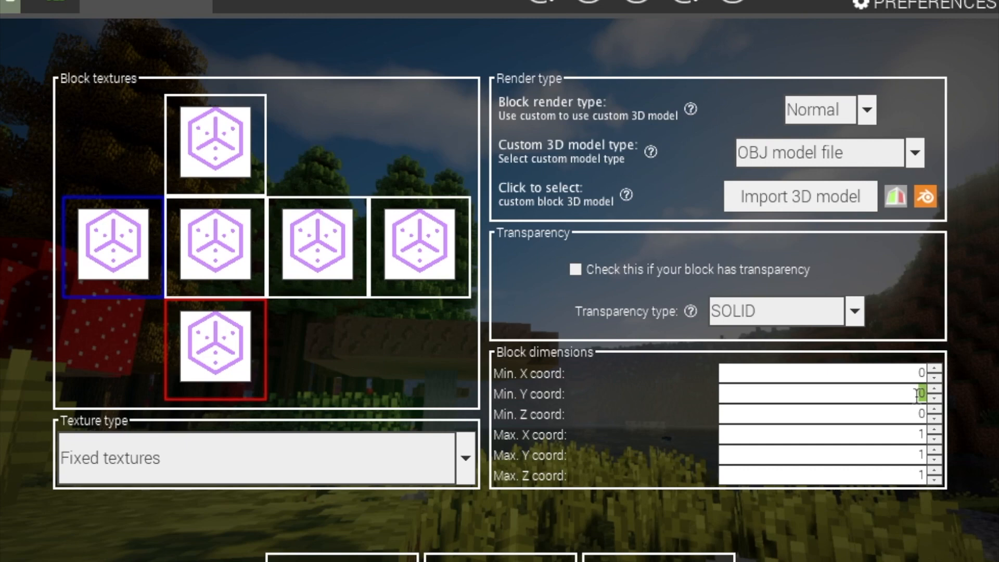
{"action": "left_click", "coordinate": [917, 395]}
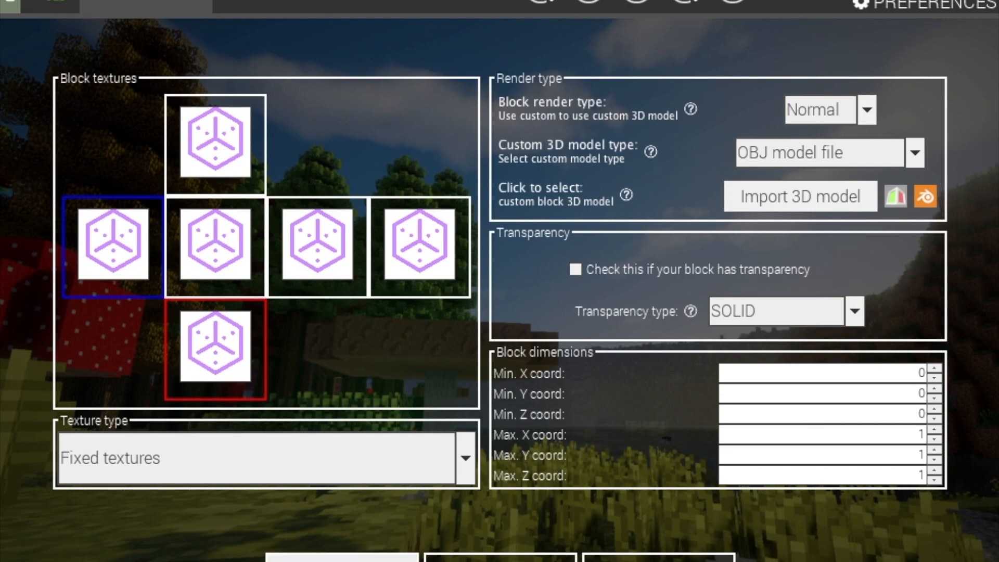
{"action": "left_click", "coordinate": [342, 557]}
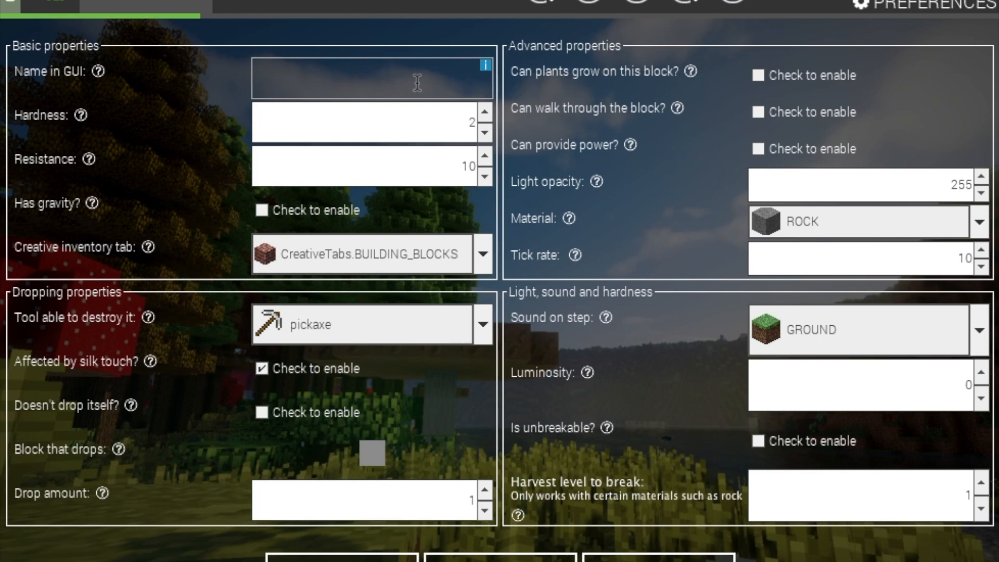
Enter 'tutorial block' as the Name in GUI, correcting the missing space
{"action": "type", "text": "Th"}
{"action": "key", "text": "BackSpace"}
{"action": "key", "text": "BackSpace"}
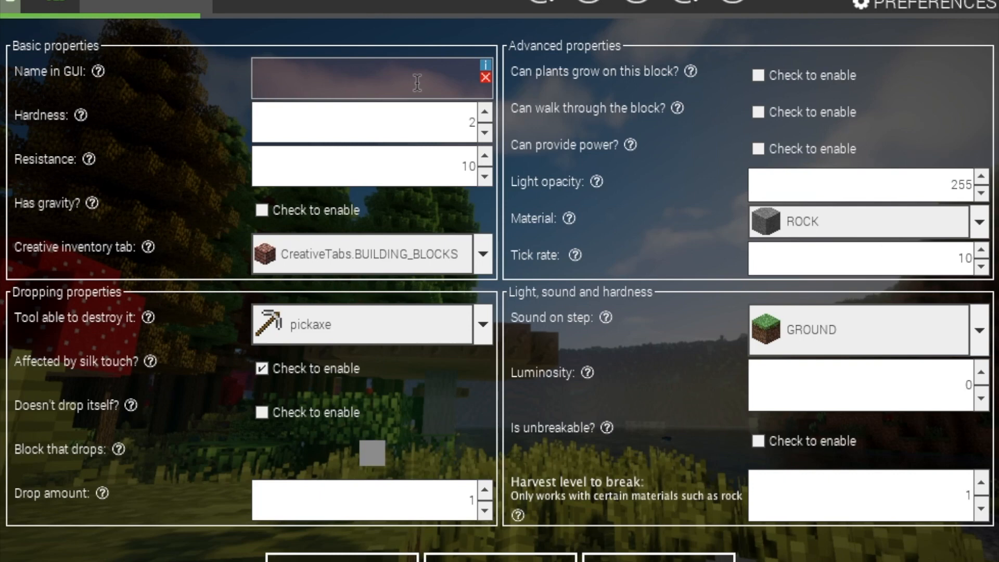
{"action": "type", "text": "tut"}
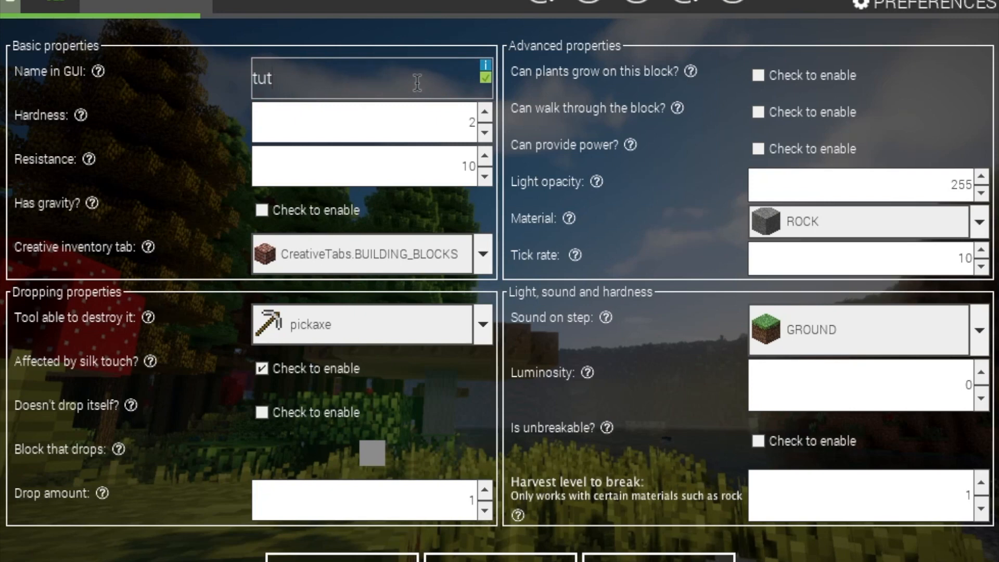
{"action": "type", "text": "orialblock"}
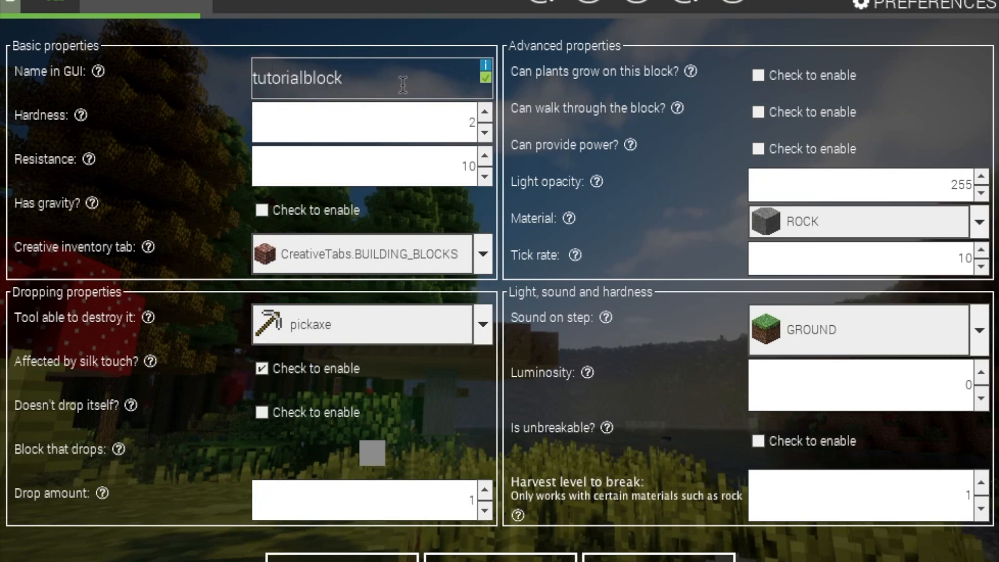
{"action": "left_click", "coordinate": [313, 89]}
{"action": "key", "text": "BackSpace"}
{"action": "key", "text": "BackSpace"}
{"action": "type", "text": "l"}
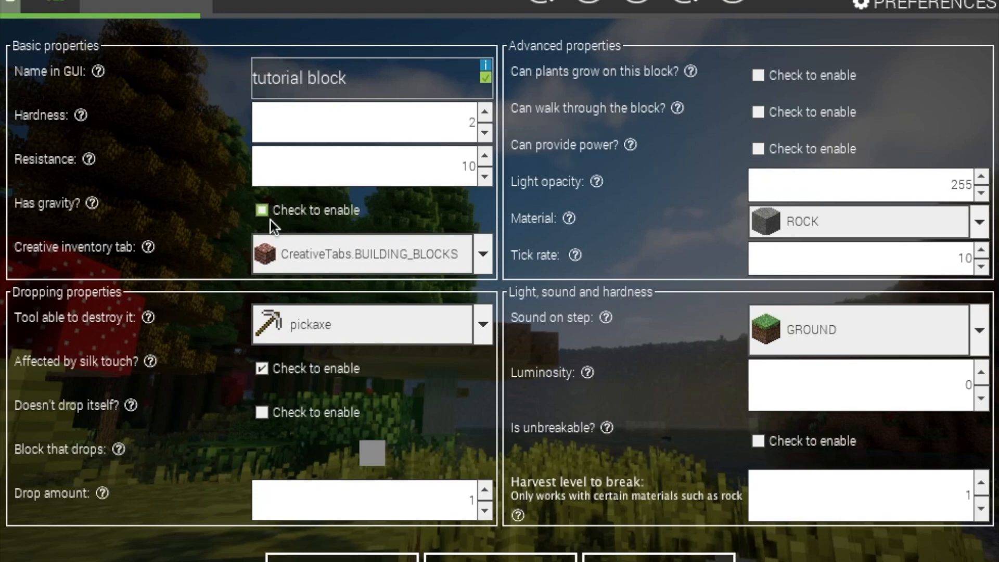
Keep BUILDING_BLOCKS tab and pickaxe tool, and tick 'Doesn't drop itself'
{"action": "left_click", "coordinate": [328, 252]}
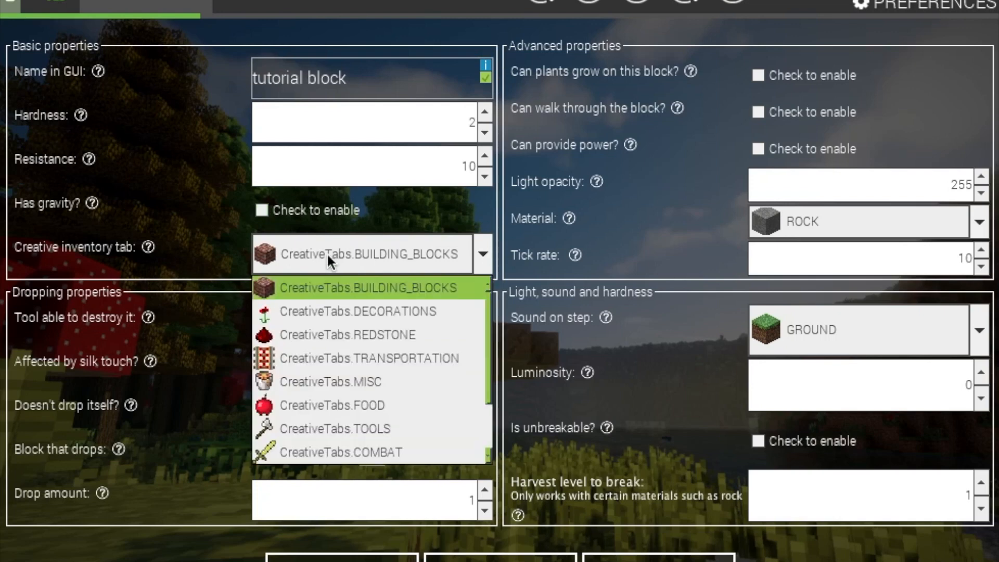
{"action": "left_click", "coordinate": [329, 471]}
{"action": "left_click", "coordinate": [409, 248]}
{"action": "scroll", "coordinate": [356, 427], "scroll_direction": "down", "scroll_amount": 3}
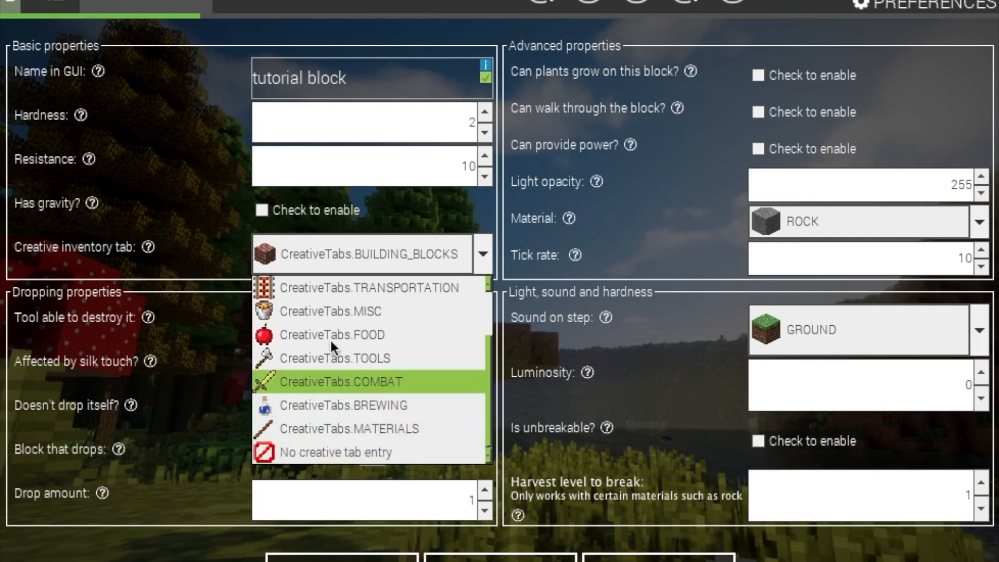
{"action": "left_click", "coordinate": [232, 298]}
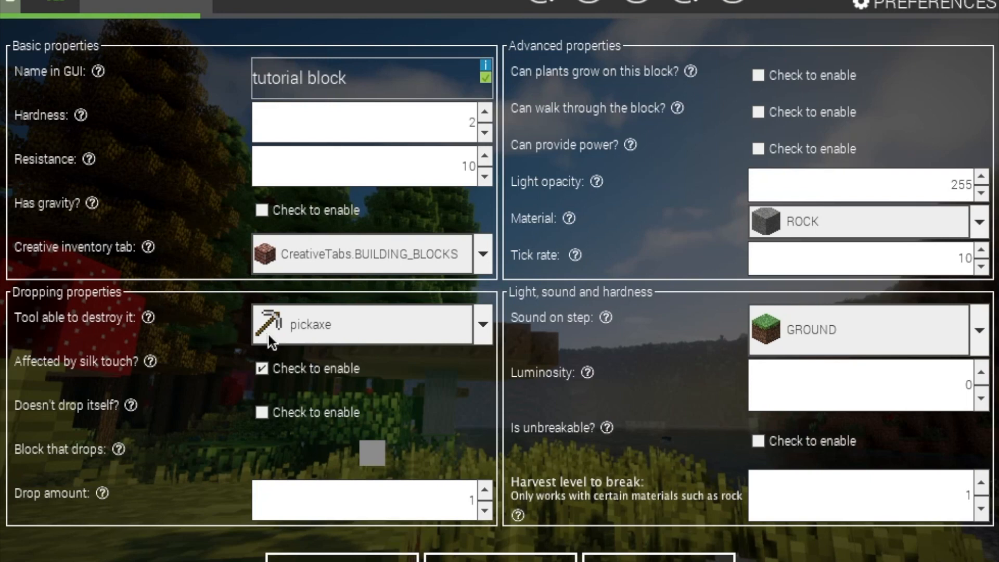
{"action": "left_click", "coordinate": [328, 325]}
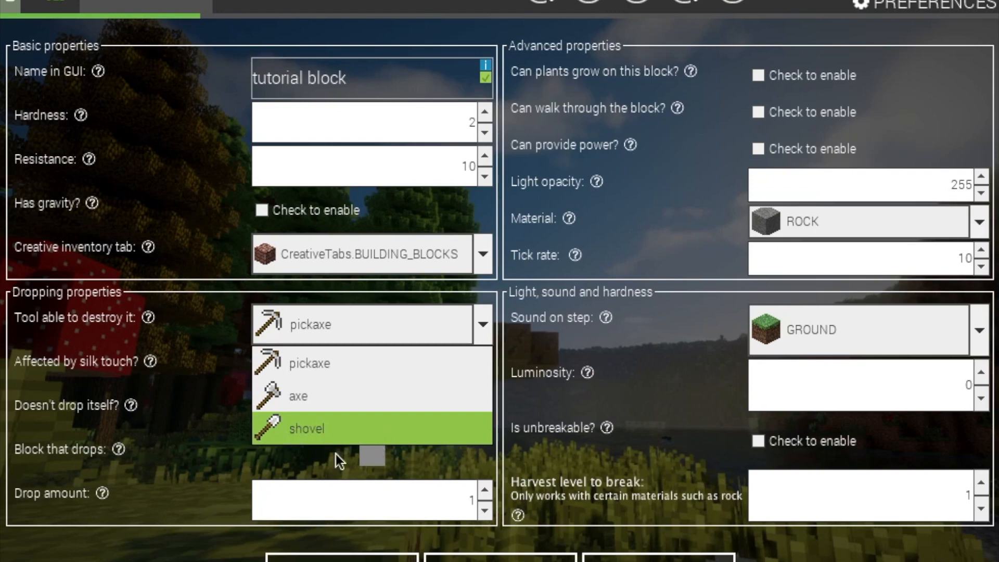
{"action": "left_click", "coordinate": [233, 438]}
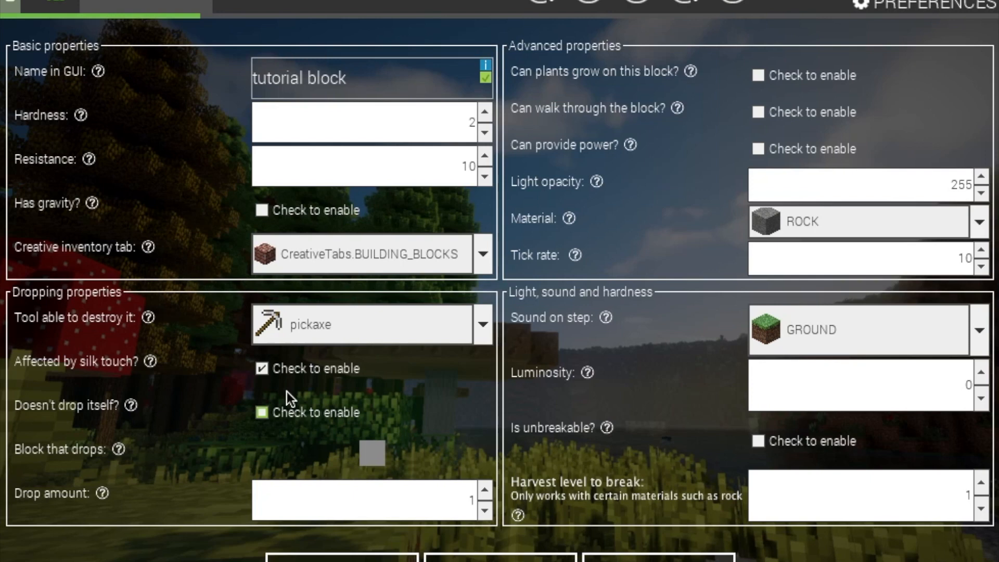
{"action": "left_click", "coordinate": [262, 412]}
{"action": "left_click", "coordinate": [373, 457]}
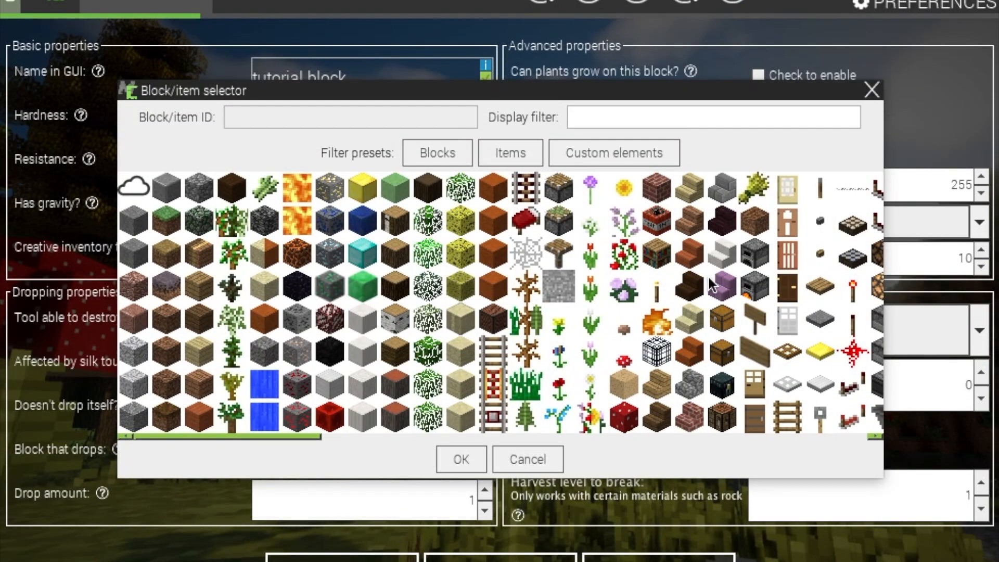
{"action": "left_click", "coordinate": [516, 466]}
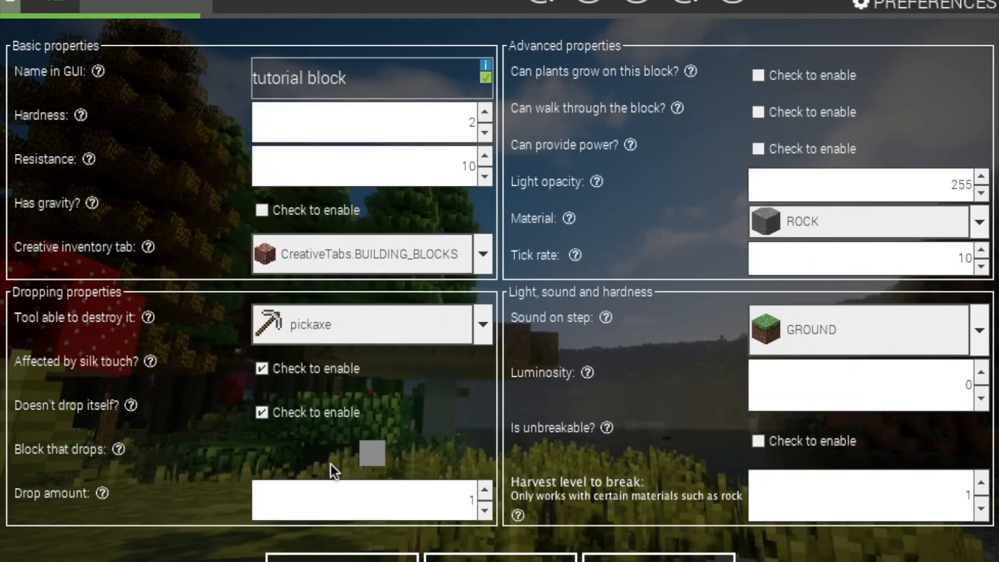
{"action": "left_click", "coordinate": [373, 454]}
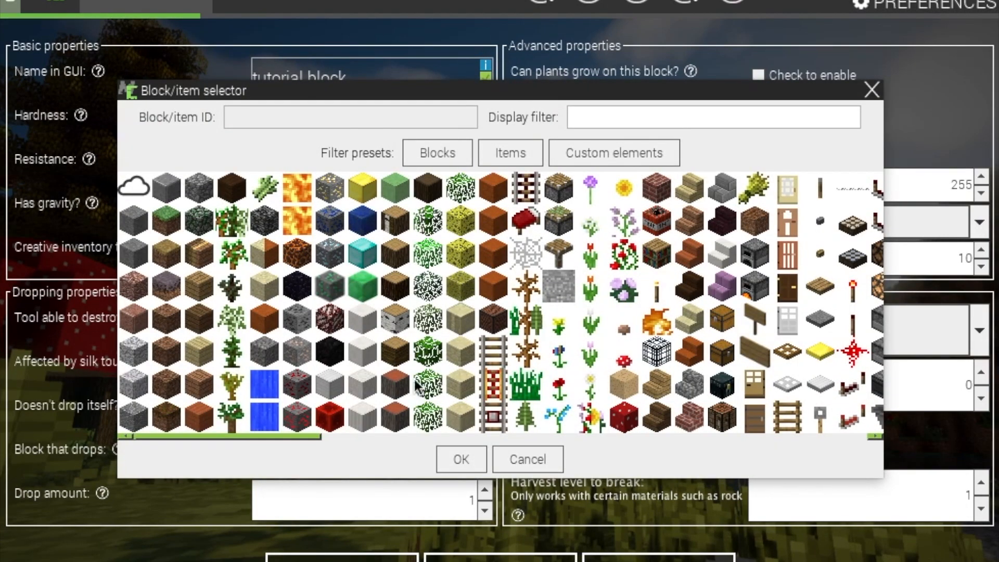
{"action": "left_click", "coordinate": [530, 458]}
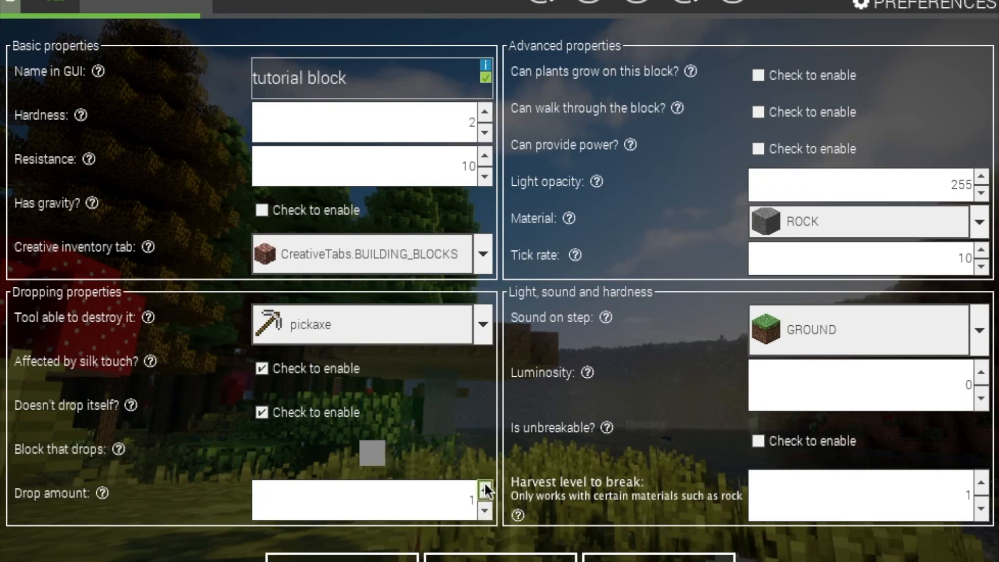
{"action": "left_click", "coordinate": [485, 510]}
Try other Light opacity values, then restore it to 255
{"action": "double_click", "coordinate": [931, 182]}
{"action": "type", "text": "0"}
{"action": "key", "text": "BackSpace"}
{"action": "type", "text": "2555"}
{"action": "key", "text": "BackSpace"}
{"action": "key", "text": "BackSpace"}
{"action": "key", "text": "BackSpace"}
{"action": "key", "text": "BackSpace"}
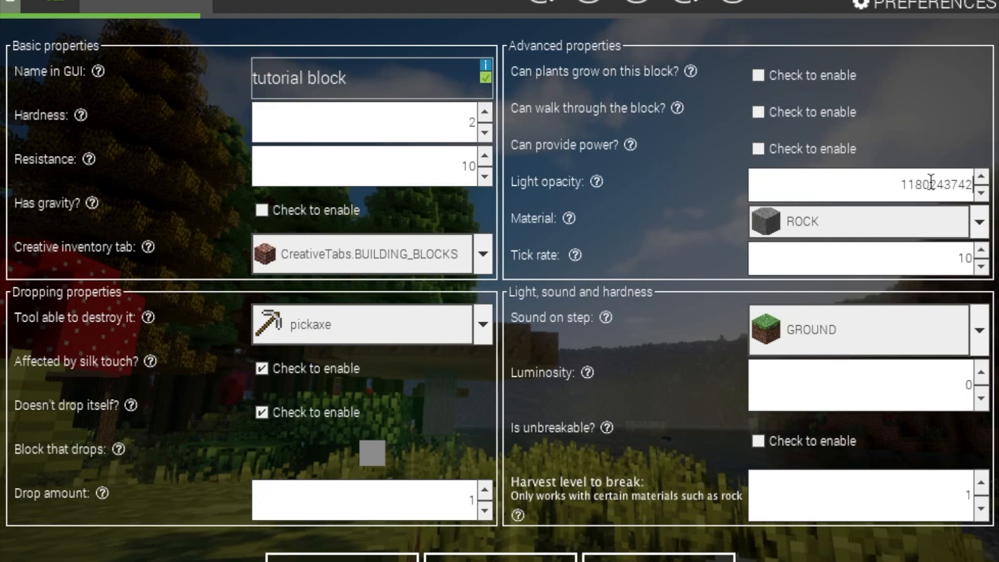
{"action": "type", "text": "255"}
Browse the block materials list and keep ROCK as the material
{"action": "left_click", "coordinate": [934, 224]}
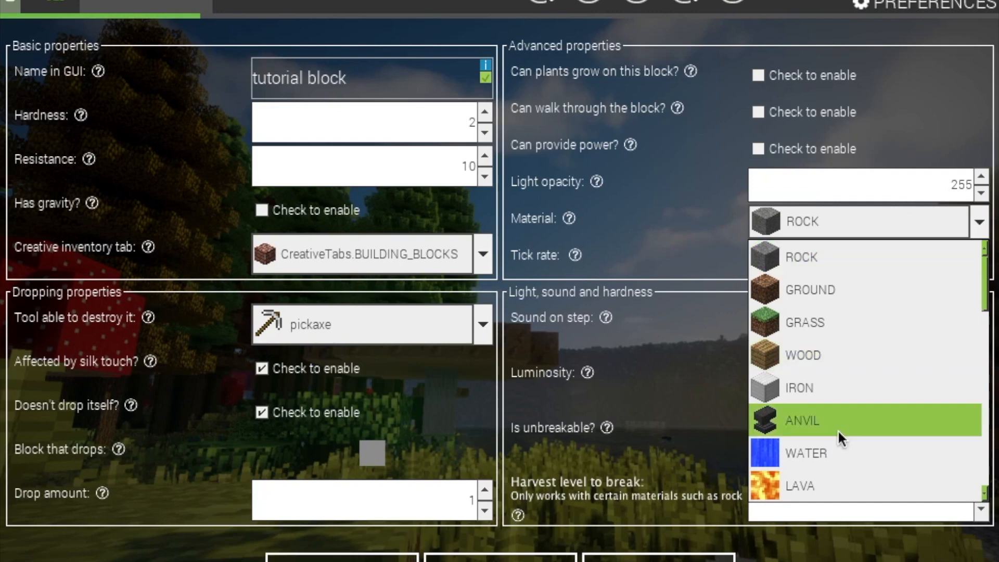
{"action": "scroll", "coordinate": [838, 431], "scroll_direction": "down", "scroll_amount": 4}
{"action": "scroll", "coordinate": [839, 438], "scroll_direction": "down", "scroll_amount": 1}
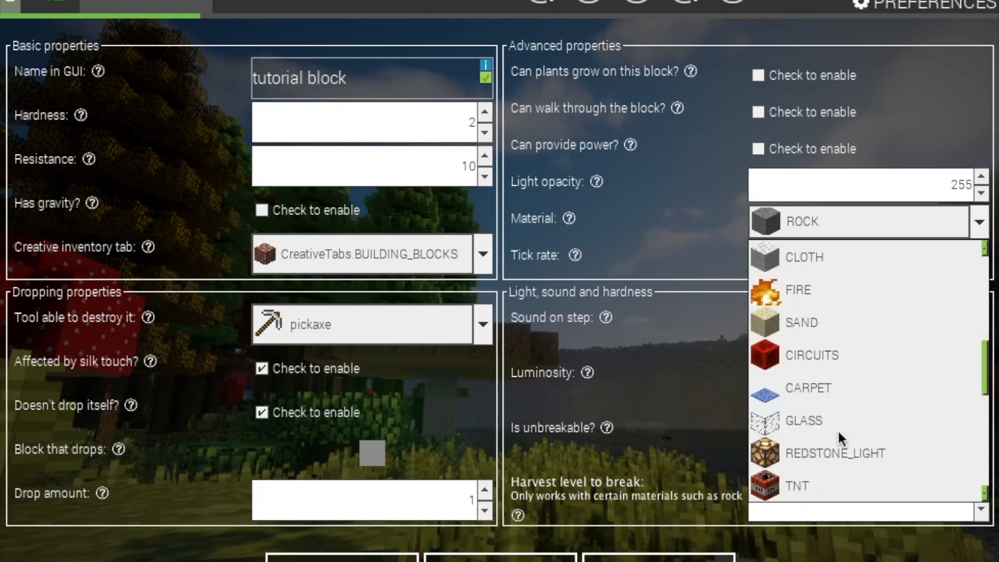
{"action": "scroll", "coordinate": [838, 432], "scroll_direction": "down", "scroll_amount": 8}
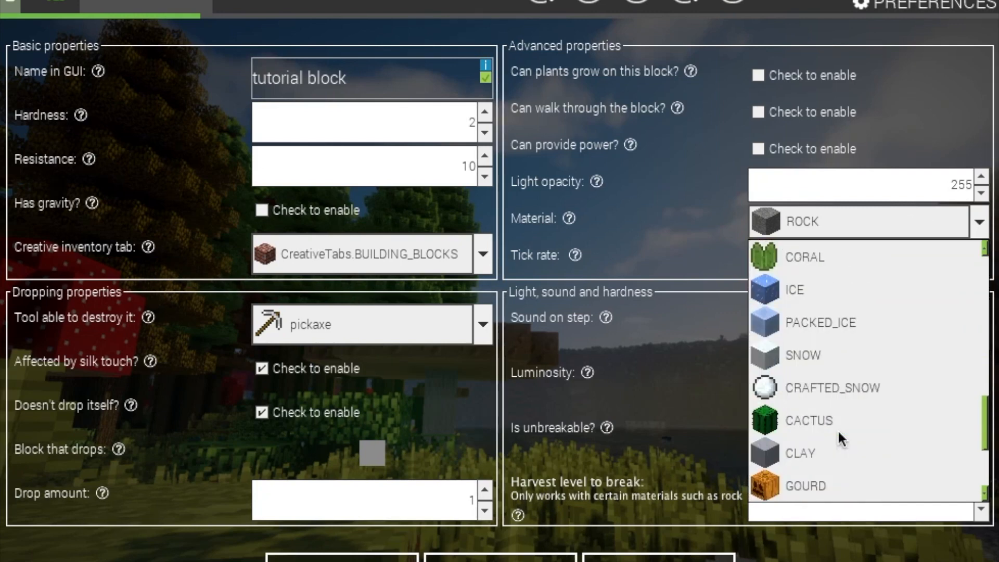
{"action": "scroll", "coordinate": [839, 438], "scroll_direction": "down", "scroll_amount": 6}
{"action": "scroll", "coordinate": [839, 439], "scroll_direction": "up", "scroll_amount": 5}
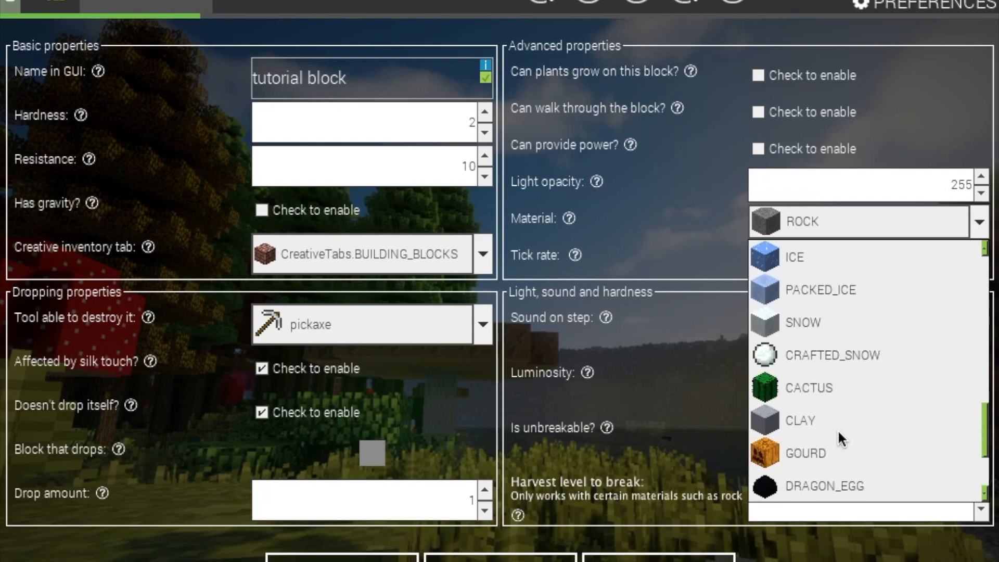
{"action": "scroll", "coordinate": [838, 429], "scroll_direction": "up", "scroll_amount": 20}
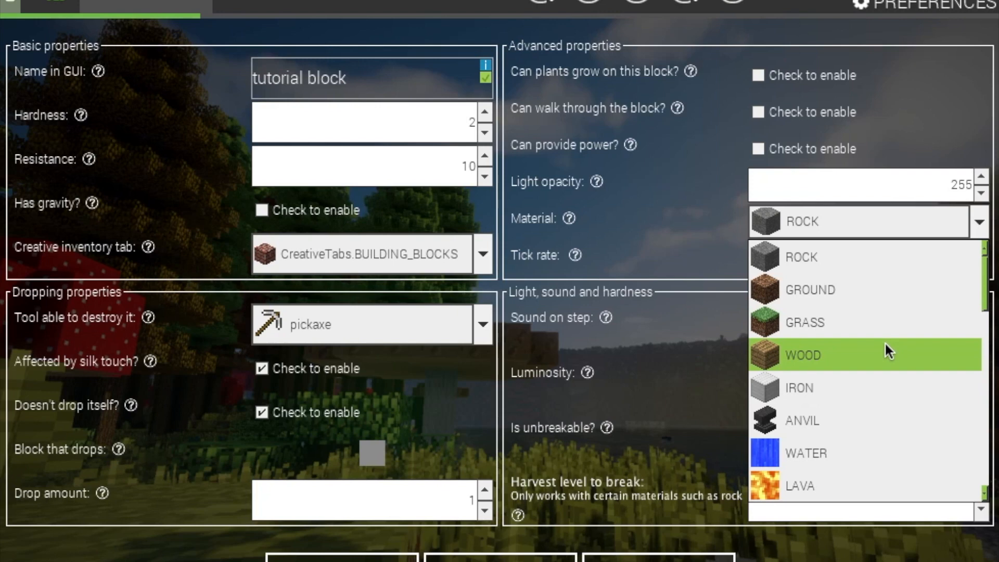
{"action": "left_click", "coordinate": [710, 249]}
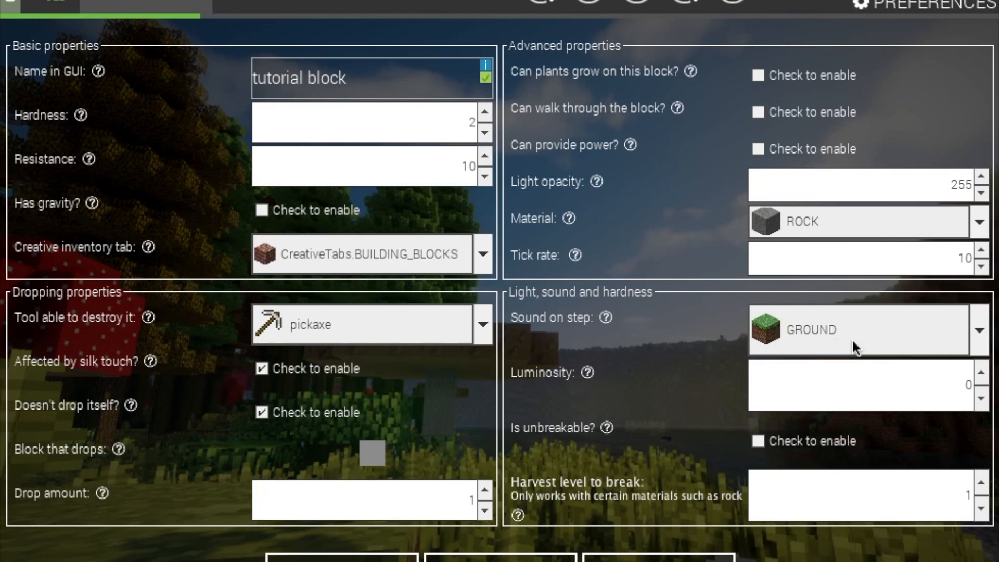
{"action": "left_click", "coordinate": [871, 333]}
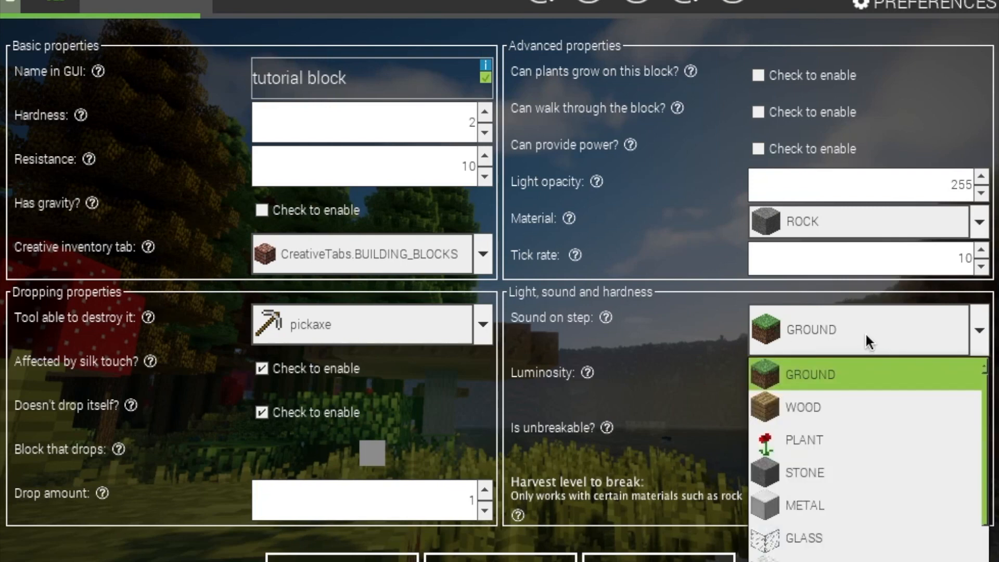
{"action": "scroll", "coordinate": [824, 516], "scroll_direction": "down", "scroll_amount": 2}
{"action": "scroll", "coordinate": [824, 516], "scroll_direction": "up", "scroll_amount": 2}
{"action": "left_click", "coordinate": [894, 339]}
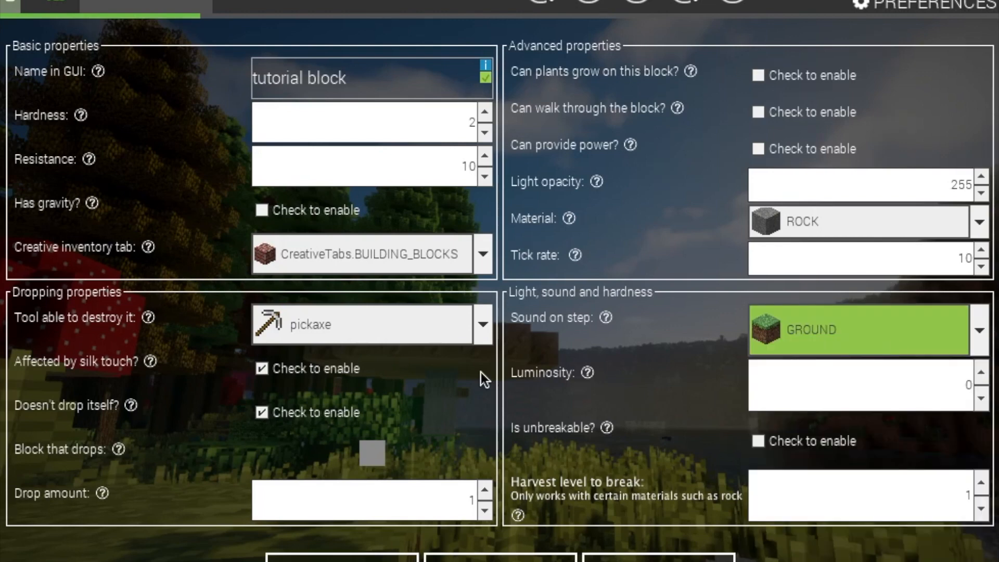
{"action": "left_click", "coordinate": [895, 395]}
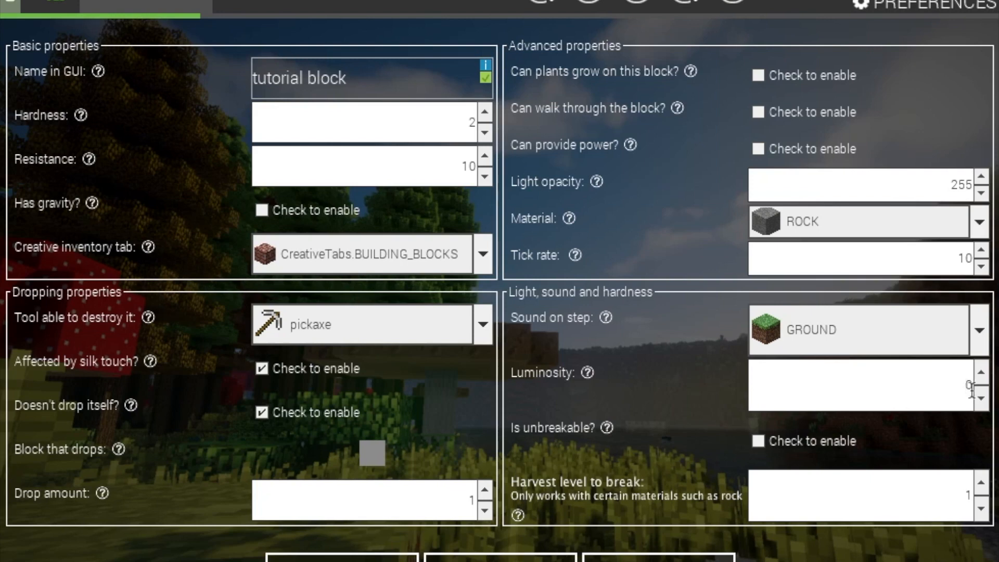
{"action": "key", "text": "BackSpace"}
{"action": "type", "text": "11"}
{"action": "key", "text": "BackSpace"}
{"action": "key", "text": "Left"}
{"action": "key", "text": "Down"}
{"action": "key", "text": "Down"}
{"action": "key", "text": "Down"}
{"action": "key", "text": "Down"}
{"action": "key", "text": "Down"}
{"action": "key", "text": "Down"}
{"action": "key", "text": "Down"}
{"action": "key", "text": "Down"}
{"action": "key", "text": "Down"}
{"action": "key", "text": "Down"}
{"action": "key", "text": "Down"}
{"action": "key", "text": "Down"}
{"action": "key", "text": "Down"}
{"action": "key", "text": "Down"}
{"action": "double_click", "coordinate": [966, 387]}
{"action": "type", "text": "0"}
Experiment with harvest levels 2 and 3 using typing and the spinner
{"action": "left_click", "coordinate": [981, 484]}
{"action": "type", "text": "2"}
{"action": "key", "text": "Delete"}
{"action": "left_click", "coordinate": [983, 512]}
{"action": "left_click", "coordinate": [984, 512]}
{"action": "left_click", "coordinate": [981, 485]}
{"action": "left_click", "coordinate": [981, 485]}
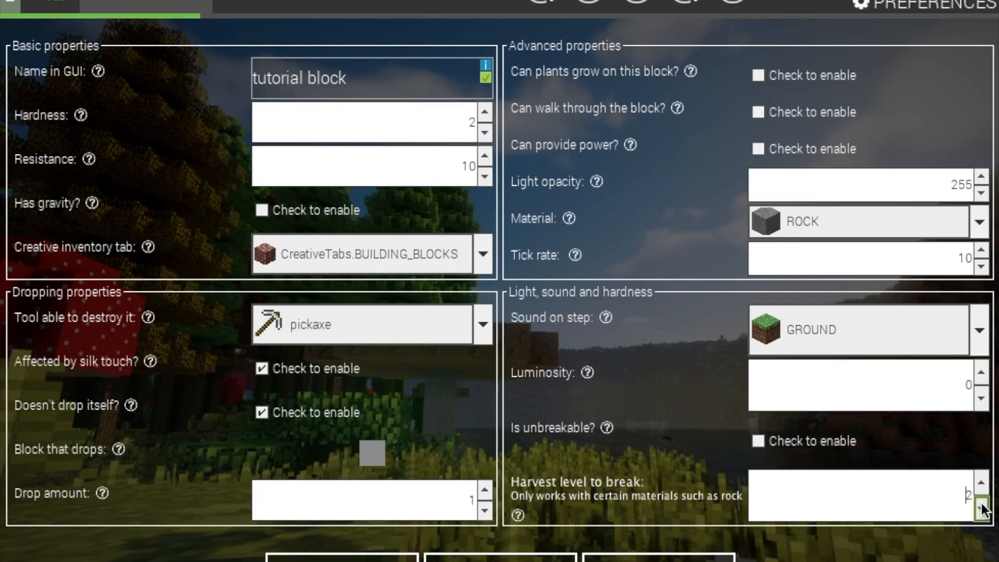
{"action": "left_click", "coordinate": [982, 486]}
Set harvest level back to 1, untick 'Doesn't drop itself', and move to particle settings
{"action": "left_click", "coordinate": [981, 509]}
{"action": "left_click", "coordinate": [981, 509]}
{"action": "left_click", "coordinate": [981, 509]}
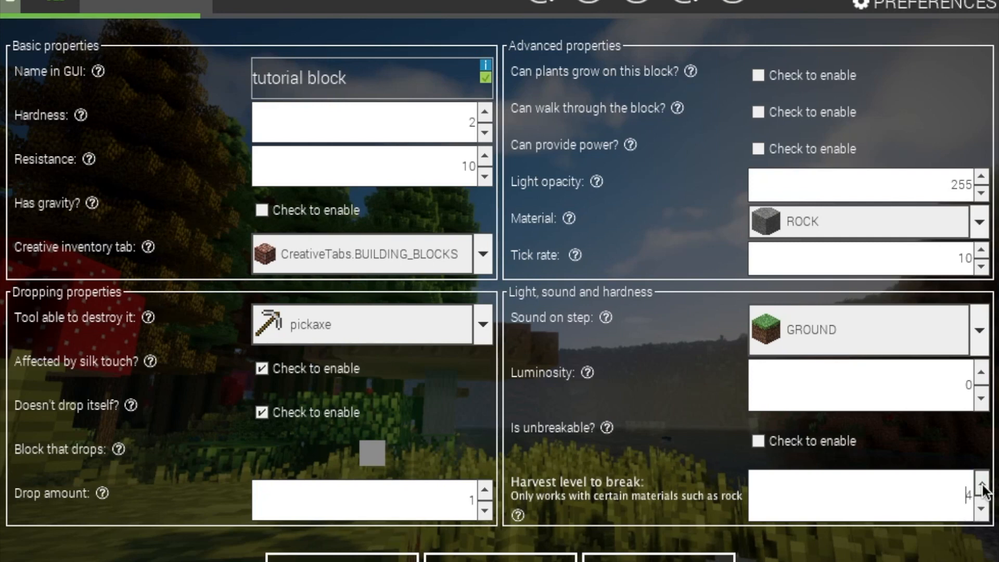
{"action": "left_click", "coordinate": [982, 510]}
{"action": "left_click", "coordinate": [982, 484]}
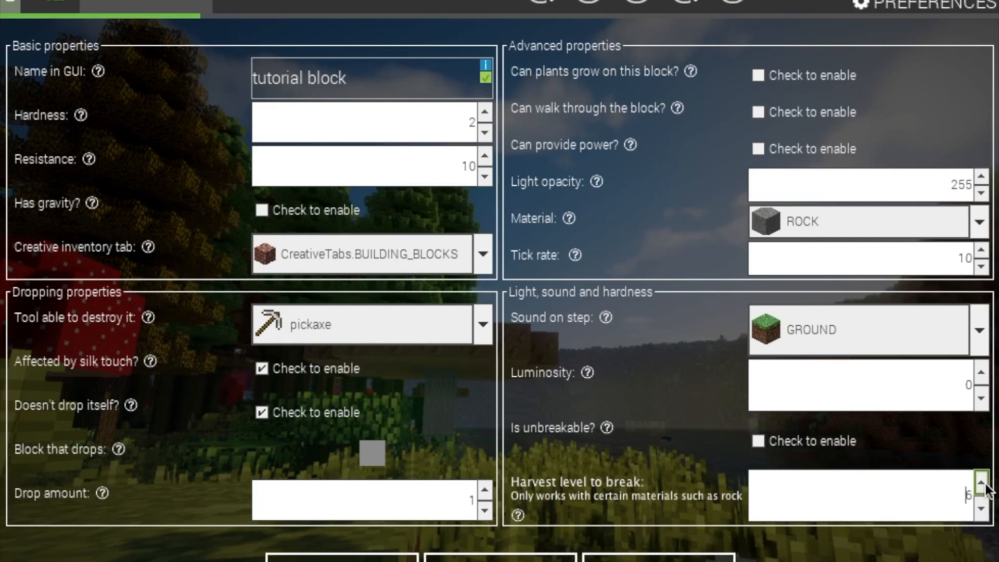
{"action": "left_click", "coordinate": [981, 509]}
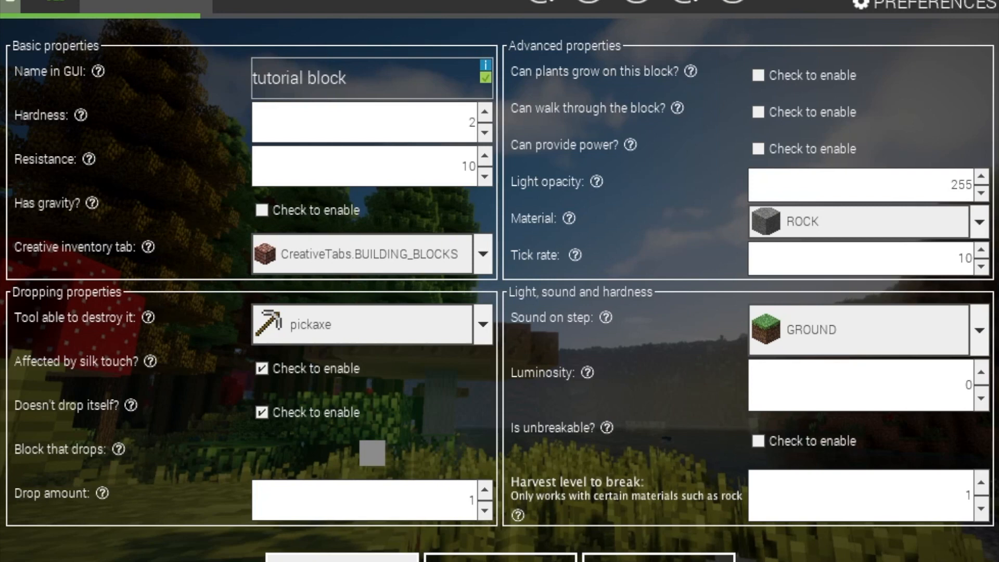
{"action": "left_click", "coordinate": [257, 411]}
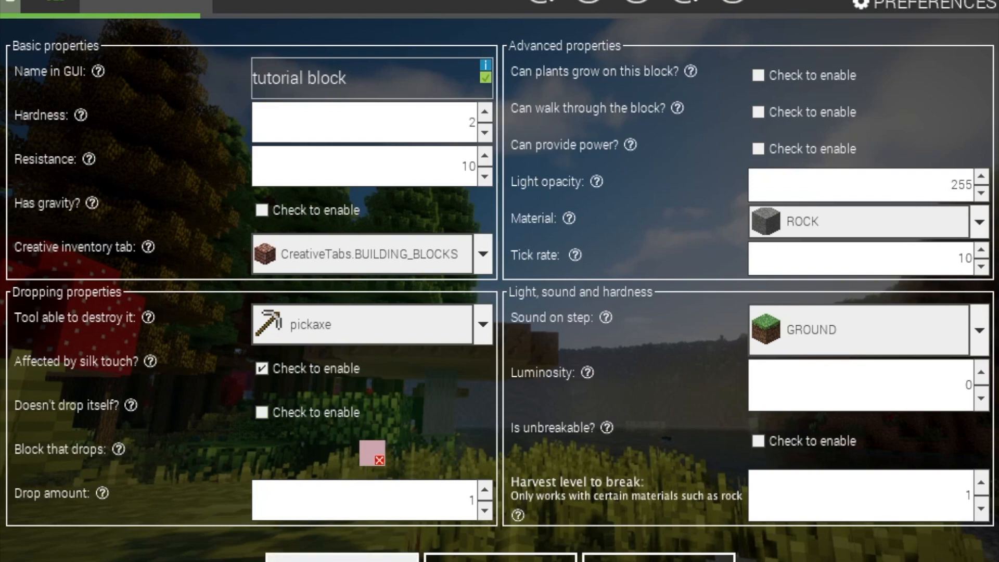
{"action": "left_click", "coordinate": [342, 558]}
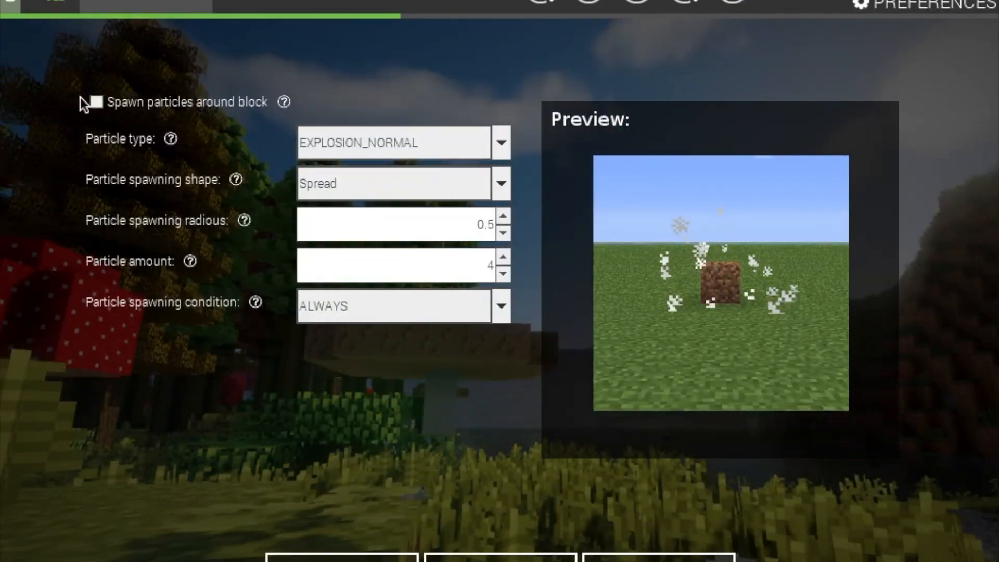
Turn off particle spawning and try WATER_SPLASH before restoring EXPLOSION_NORMAL
{"action": "left_click", "coordinate": [164, 102]}
{"action": "left_click", "coordinate": [479, 146]}
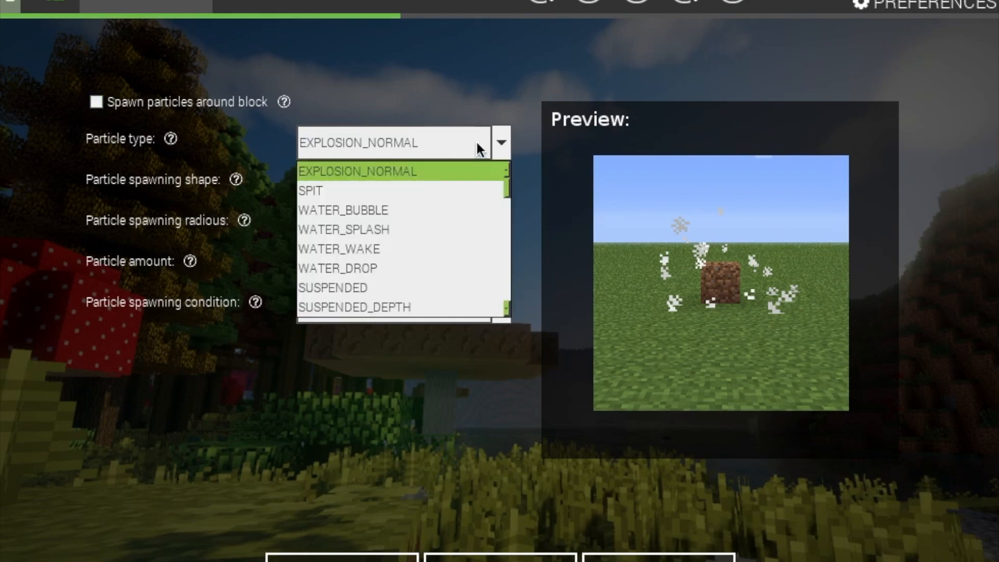
{"action": "left_click", "coordinate": [417, 223]}
{"action": "left_click", "coordinate": [435, 143]}
{"action": "scroll", "coordinate": [416, 263], "scroll_direction": "down", "scroll_amount": 15}
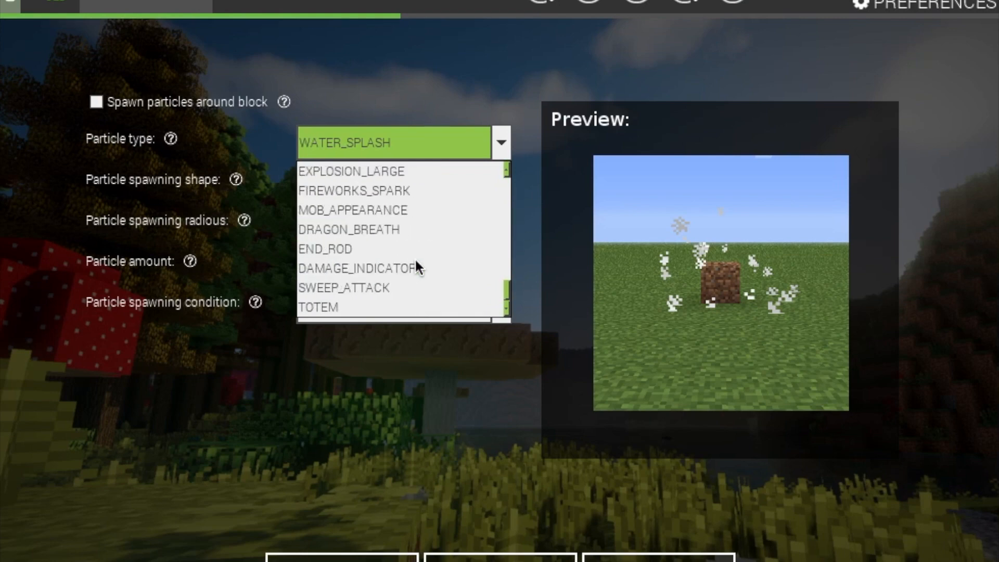
{"action": "scroll", "coordinate": [415, 266], "scroll_direction": "up", "scroll_amount": 15}
{"action": "left_click", "coordinate": [367, 172]}
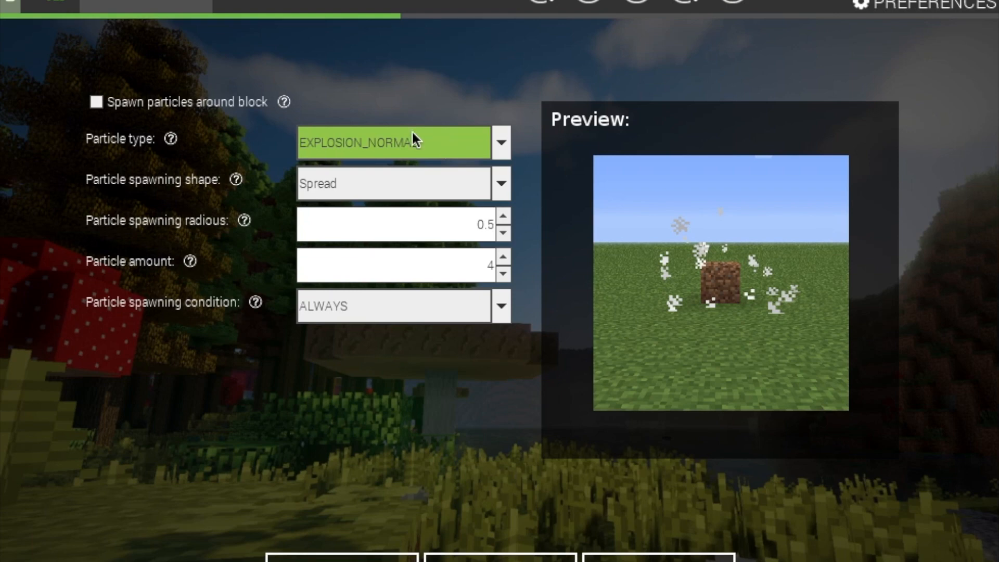
Preview the On top, Tube and Plane spawning shapes, then restore Spread
{"action": "left_click", "coordinate": [500, 185]}
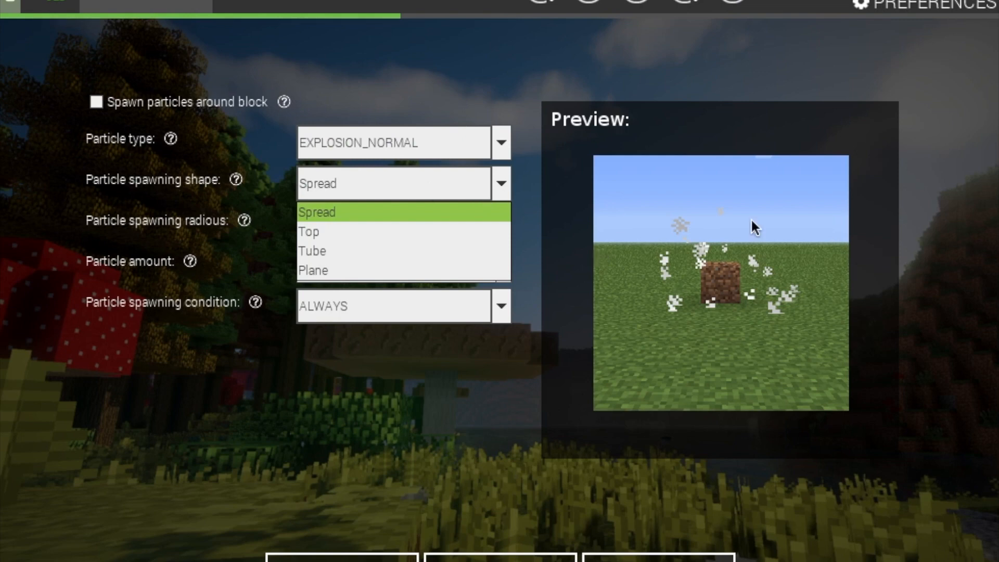
{"action": "left_click", "coordinate": [364, 229]}
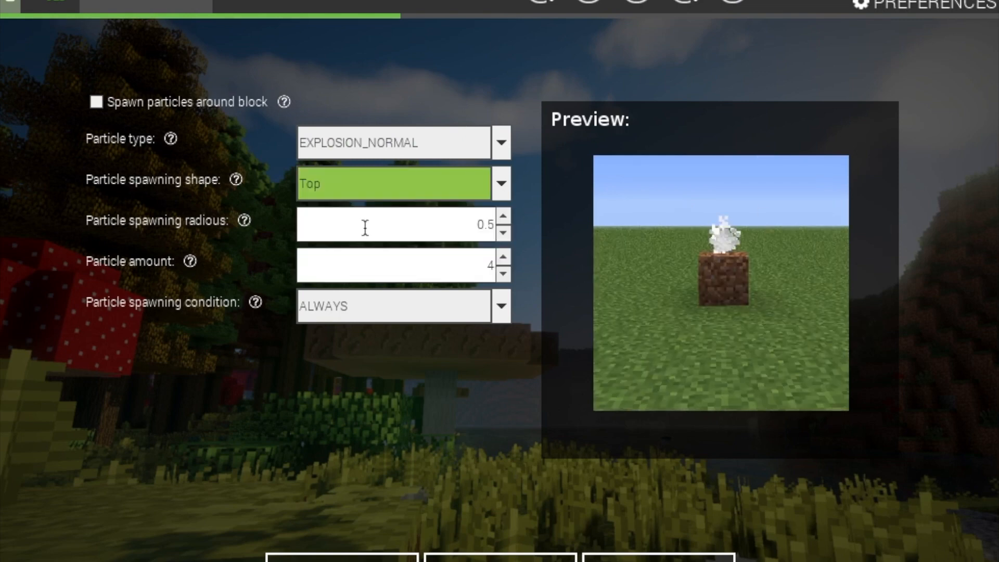
{"action": "left_click", "coordinate": [496, 174]}
{"action": "left_click", "coordinate": [451, 249]}
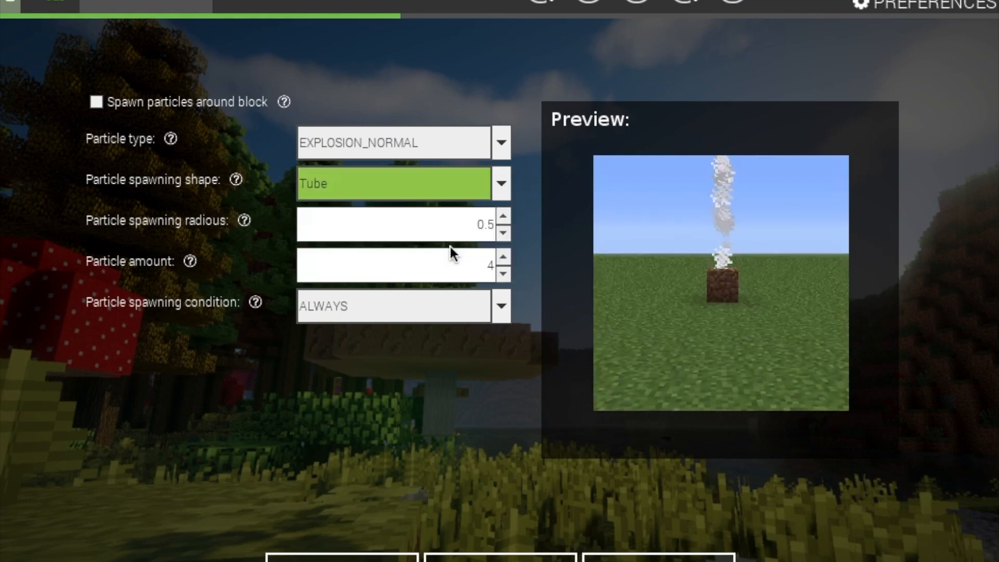
{"action": "left_click", "coordinate": [498, 183]}
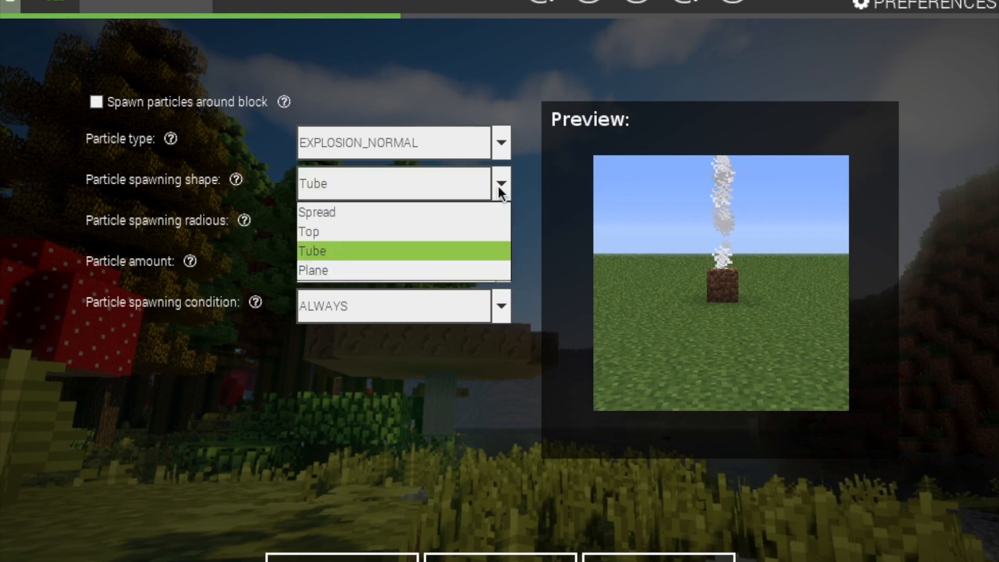
{"action": "left_click", "coordinate": [467, 271]}
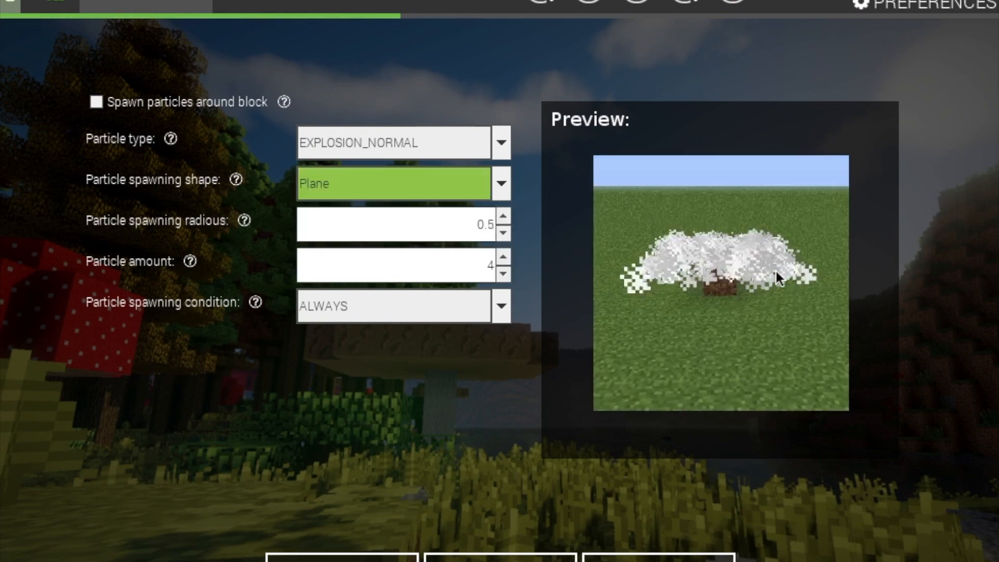
{"action": "left_click", "coordinate": [486, 186]}
{"action": "left_click", "coordinate": [410, 211]}
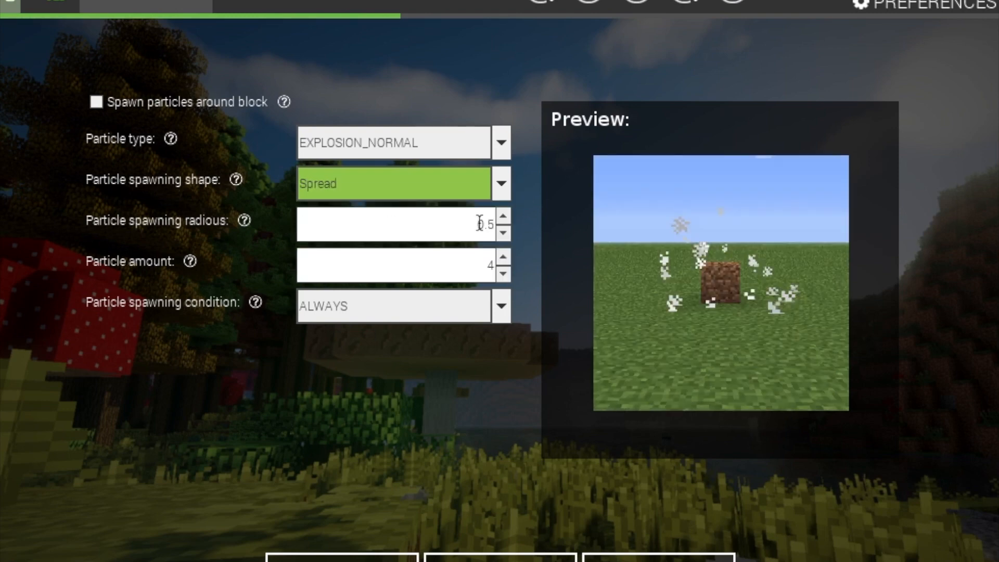
Keep particle radius 0.5, amount 4 and spawning condition ALWAYS
{"action": "left_click_drag", "start_coordinate": [471, 225], "coordinate": [508, 223]}
{"action": "left_click", "coordinate": [426, 218]}
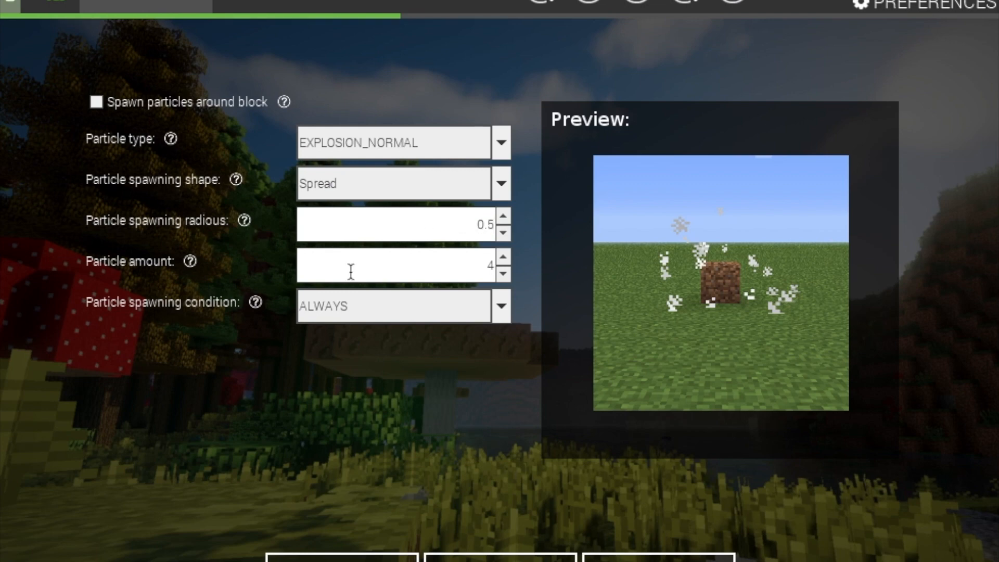
{"action": "left_click", "coordinate": [503, 275]}
{"action": "left_click", "coordinate": [424, 307]}
{"action": "left_click", "coordinate": [424, 307]}
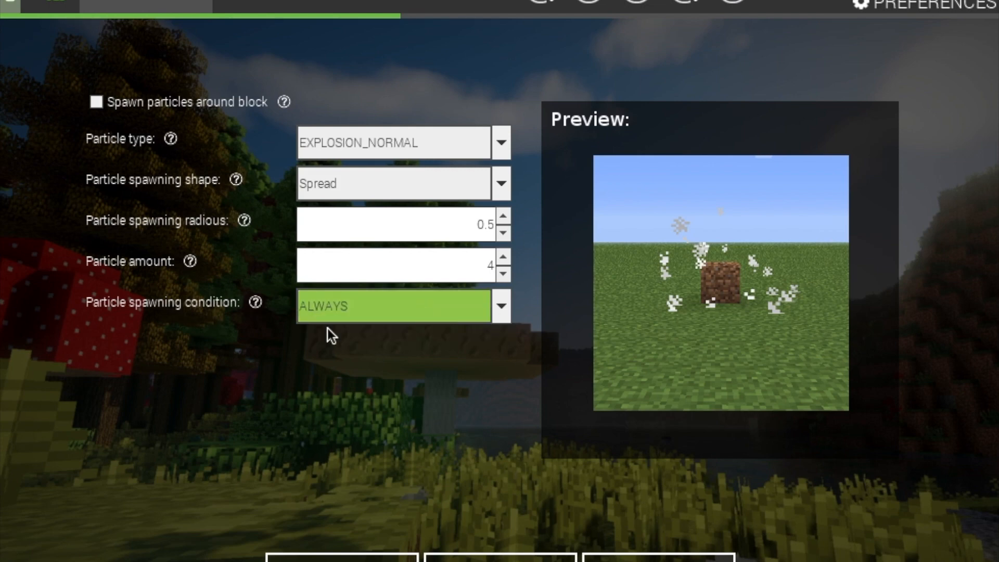
{"action": "left_click", "coordinate": [500, 311]}
{"action": "left_click", "coordinate": [498, 313]}
{"action": "left_click", "coordinate": [342, 558]}
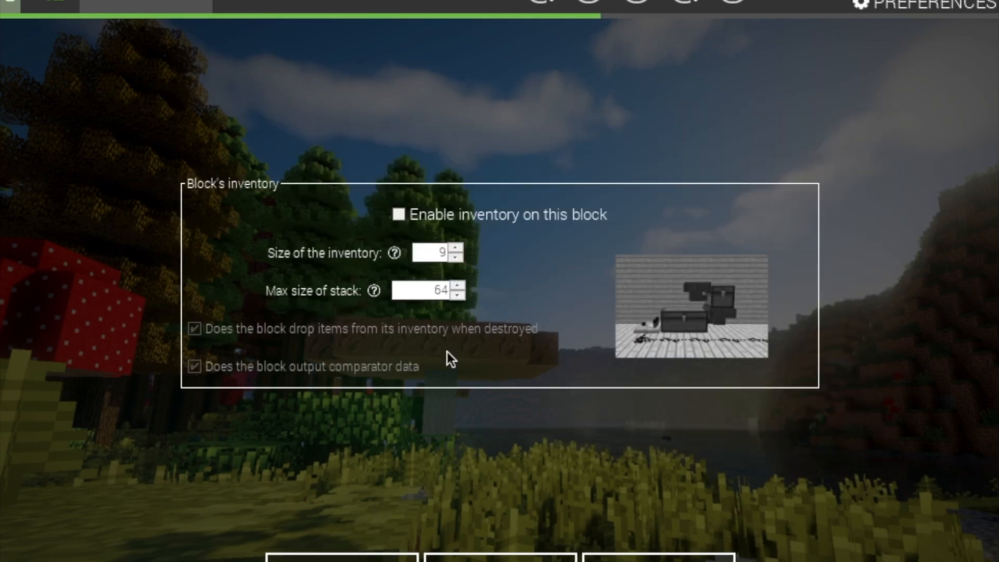
{"action": "left_click", "coordinate": [405, 213]}
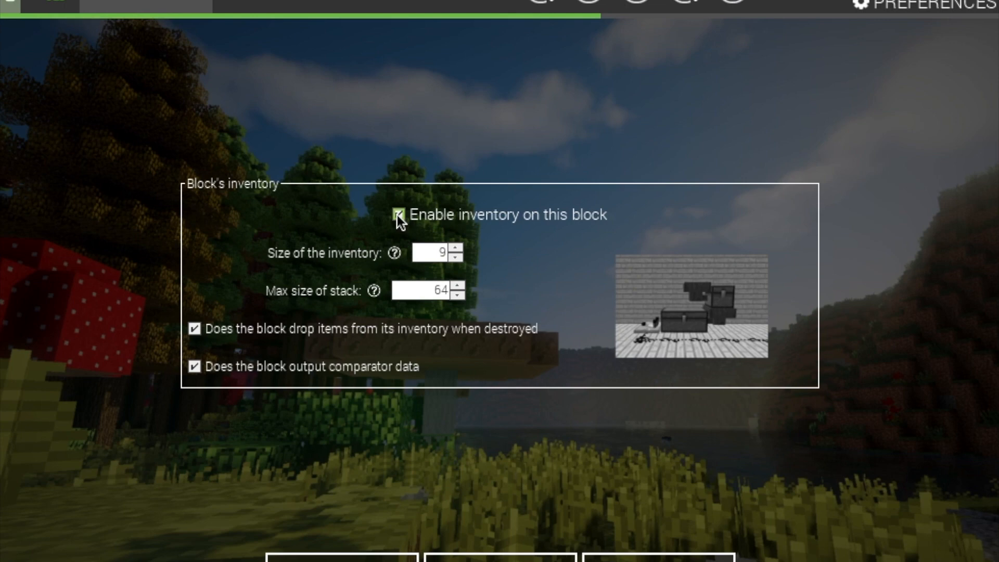
{"action": "left_click", "coordinate": [398, 214]}
{"action": "left_click", "coordinate": [398, 214]}
{"action": "left_click", "coordinate": [398, 214]}
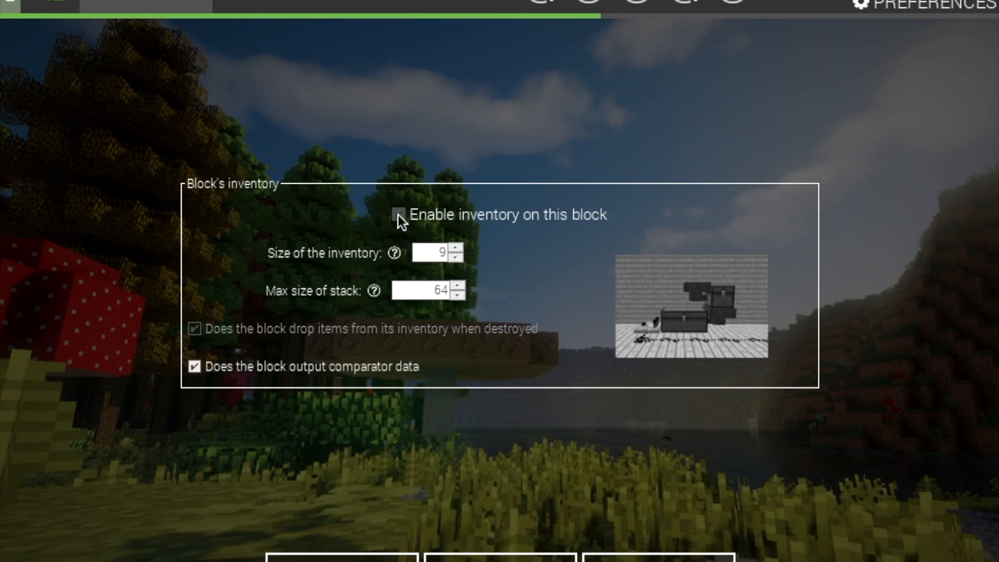
{"action": "left_click", "coordinate": [400, 217]}
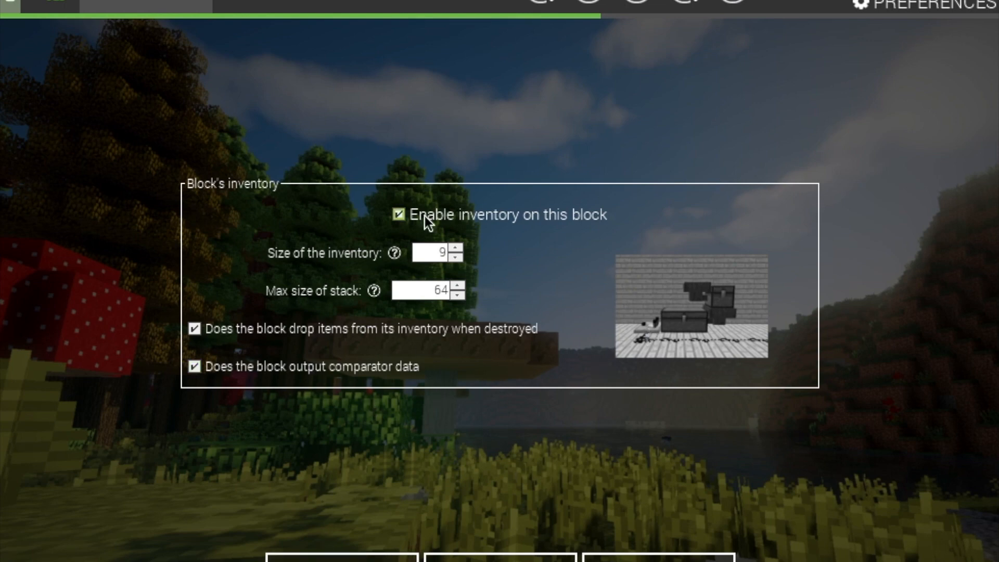
Uncheck 'Enable inventory on this block' for the tutorial block
{"action": "left_click", "coordinate": [398, 215]}
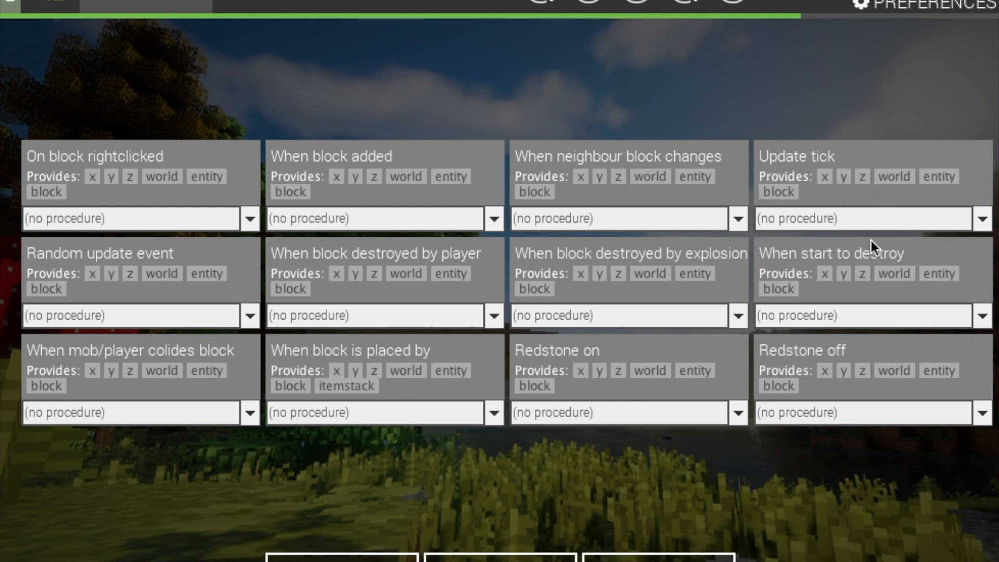
{"action": "left_click", "coordinate": [500, 559]}
{"action": "left_click", "coordinate": [500, 559]}
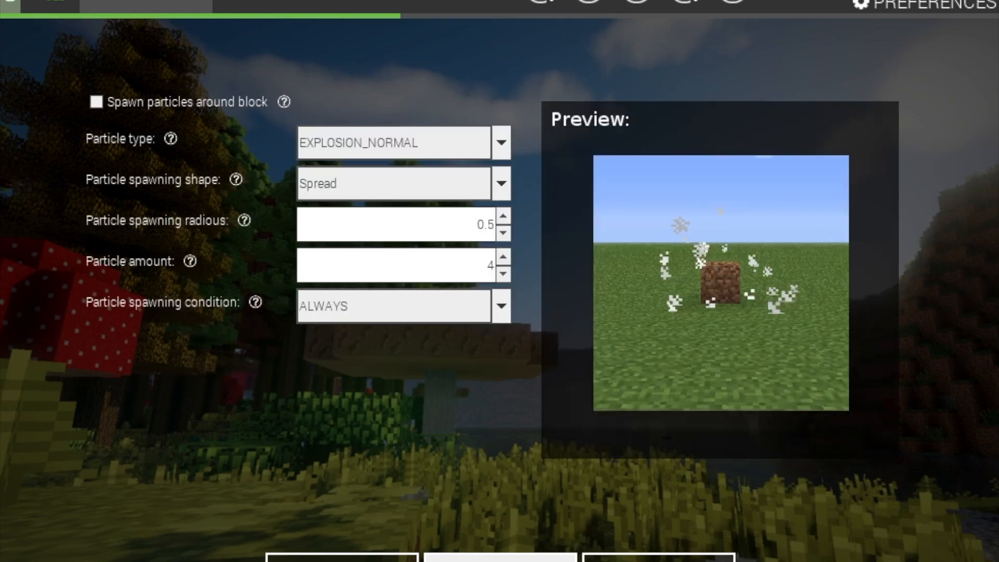
{"action": "left_click", "coordinate": [500, 559]}
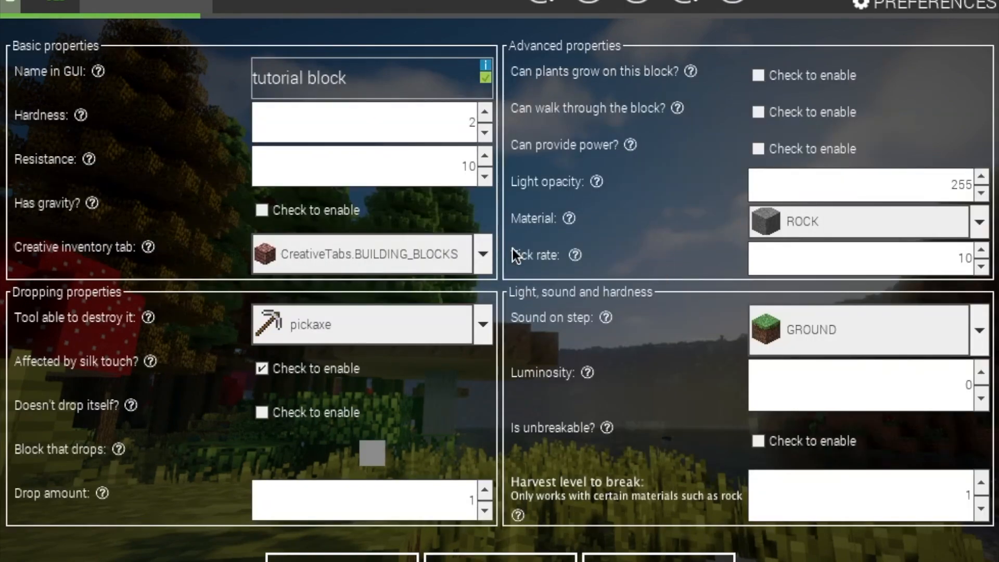
{"action": "double_click", "coordinate": [965, 259]}
{"action": "left_click", "coordinate": [879, 263]}
{"action": "left_click", "coordinate": [500, 557]}
{"action": "left_click", "coordinate": [500, 557]}
{"action": "left_click", "coordinate": [500, 557]}
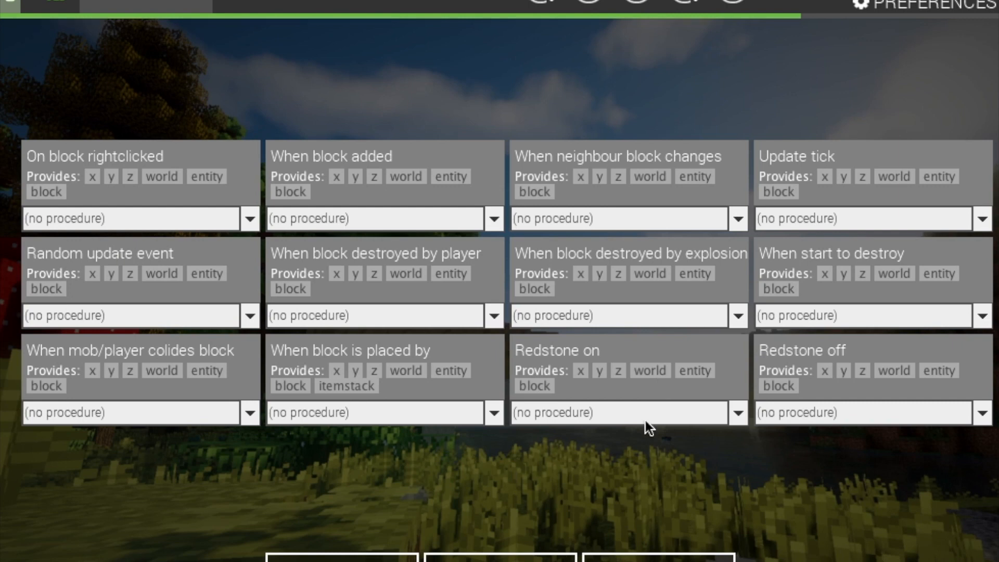
On the spawning page, set the generation height range to minimal 15 and maximal 98
{"action": "left_click", "coordinate": [350, 557]}
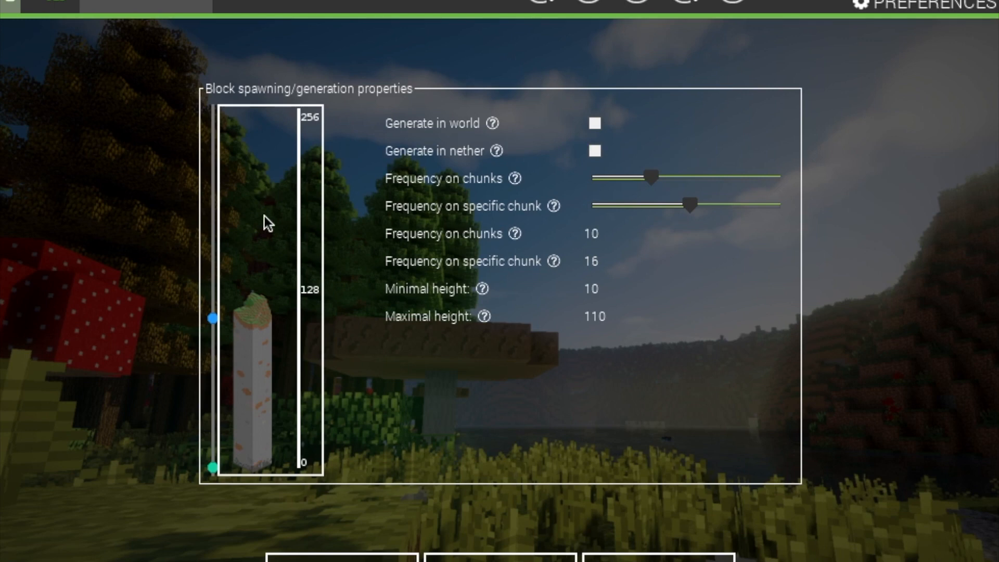
{"action": "left_click_drag", "start_coordinate": [215, 323], "coordinate": [235, 111]}
{"action": "left_click_drag", "start_coordinate": [212, 466], "coordinate": [244, 489]}
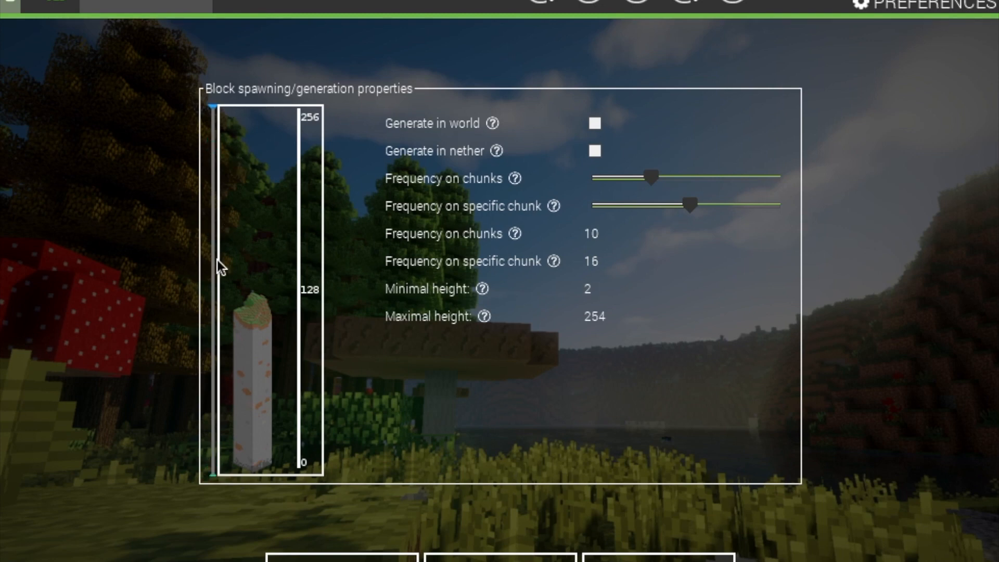
{"action": "left_click_drag", "start_coordinate": [213, 109], "coordinate": [237, 344]}
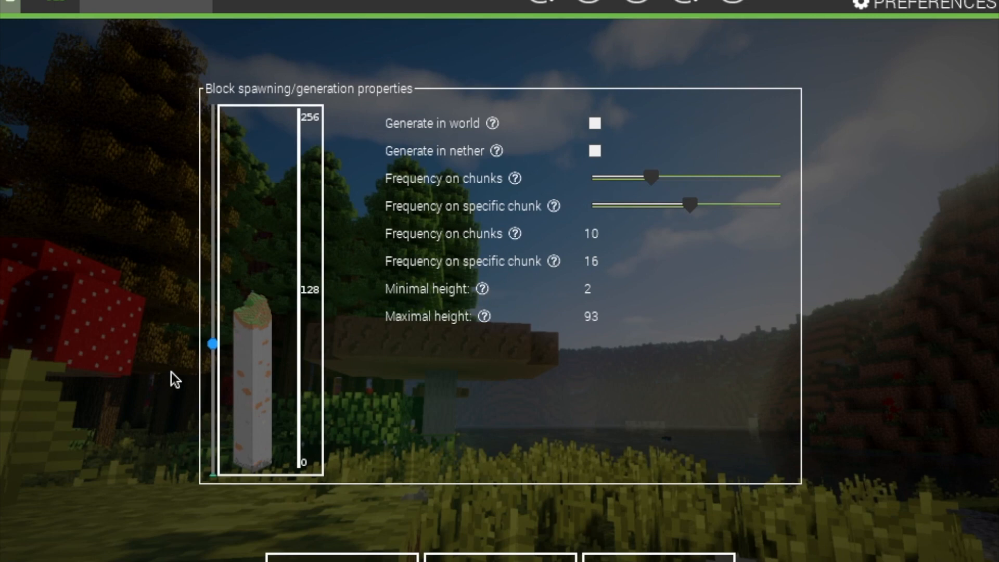
{"action": "left_click_drag", "start_coordinate": [214, 345], "coordinate": [216, 374]}
{"action": "left_click", "coordinate": [212, 337]}
{"action": "mouse_move", "coordinate": [214, 478]}
{"action": "left_mouse_down"}
{"action": "mouse_move", "coordinate": [223, 411]}
{"action": "mouse_move", "coordinate": [221, 467]}
{"action": "mouse_move", "coordinate": [214, 461]}
{"action": "left_mouse_up"}
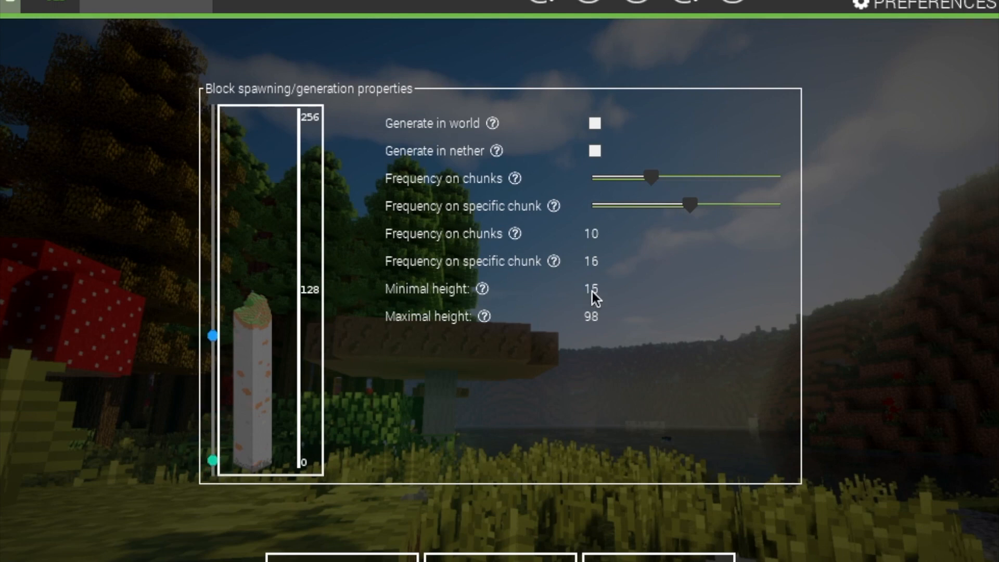
Generate the block in the world with chunk frequency 4 and specific-chunk frequency 3, then finish
{"action": "left_click", "coordinate": [595, 151]}
{"action": "left_click", "coordinate": [595, 123]}
{"action": "left_click_drag", "start_coordinate": [652, 180], "coordinate": [620, 176]}
{"action": "left_click_drag", "start_coordinate": [691, 208], "coordinate": [611, 184]}
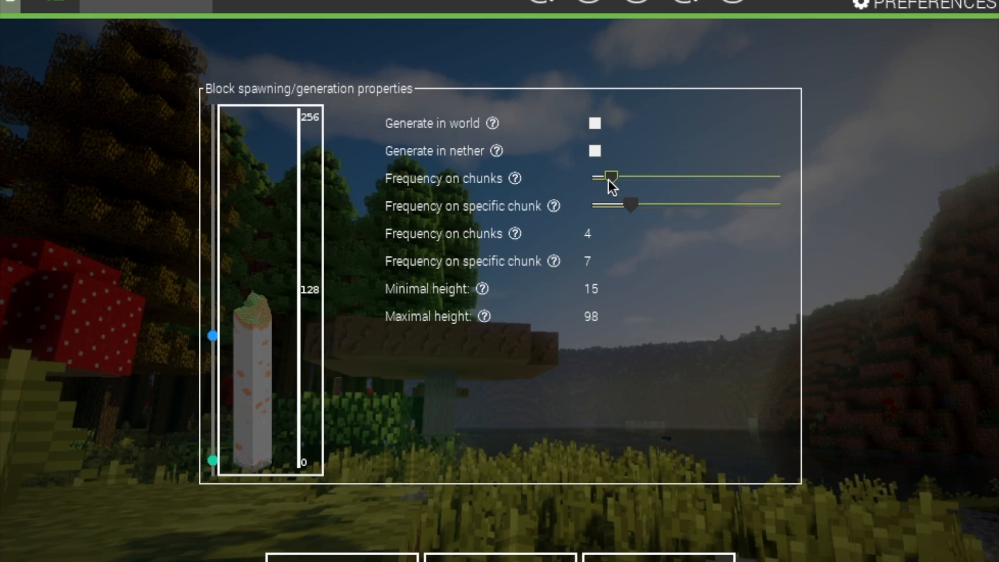
{"action": "left_click_drag", "start_coordinate": [631, 205], "coordinate": [604, 201]}
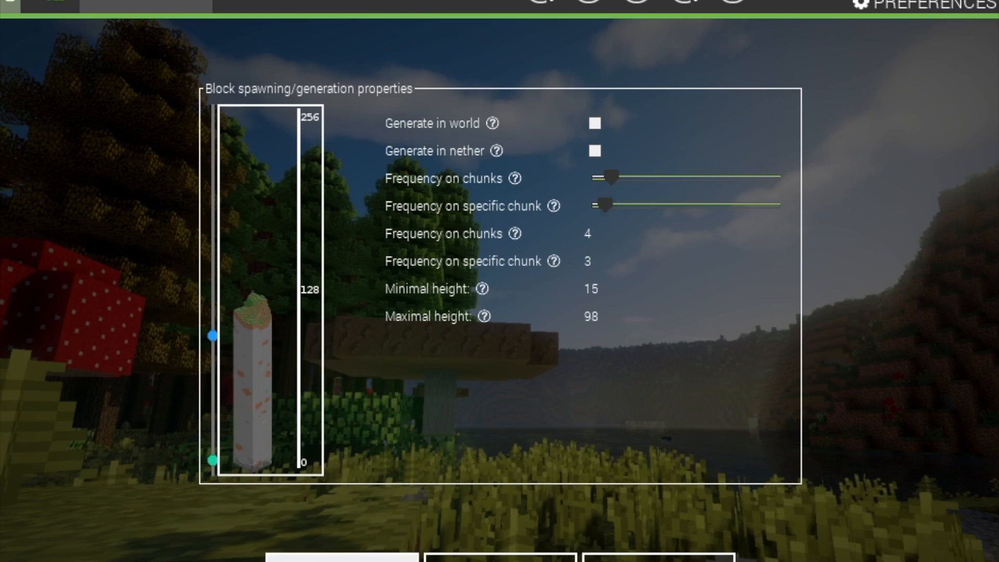
{"action": "left_click", "coordinate": [353, 559]}
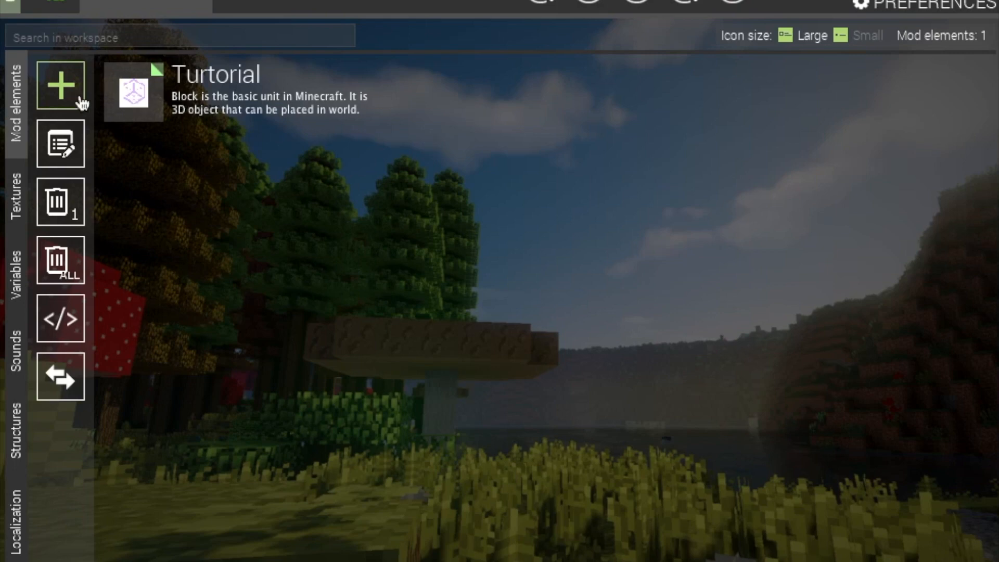
Start a new mod element with the workspace's green + button
{"action": "left_click", "coordinate": [49, 75]}
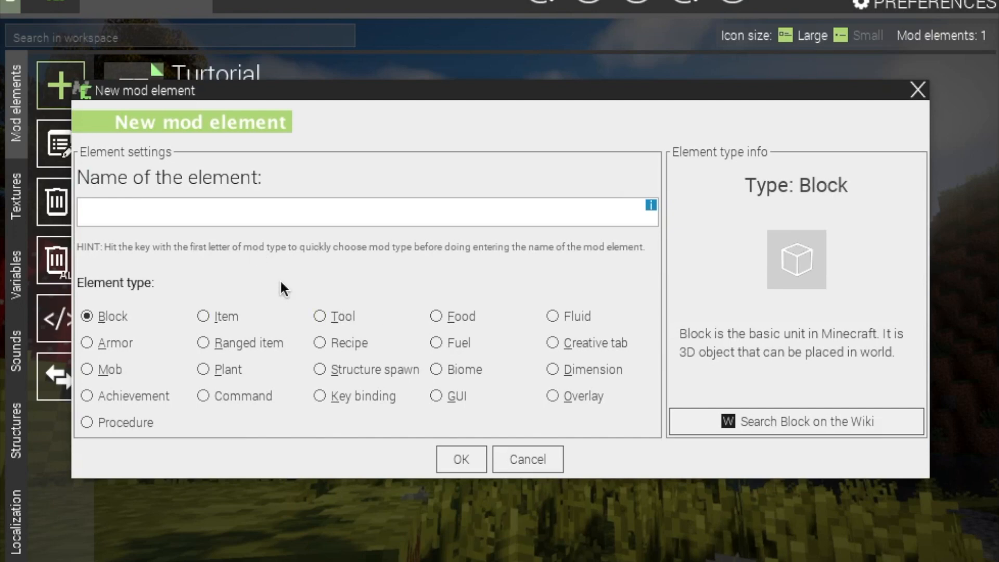
Cancel the New mod element dialog and return to the Turtorial block's properties form
{"action": "left_click", "coordinate": [548, 458]}
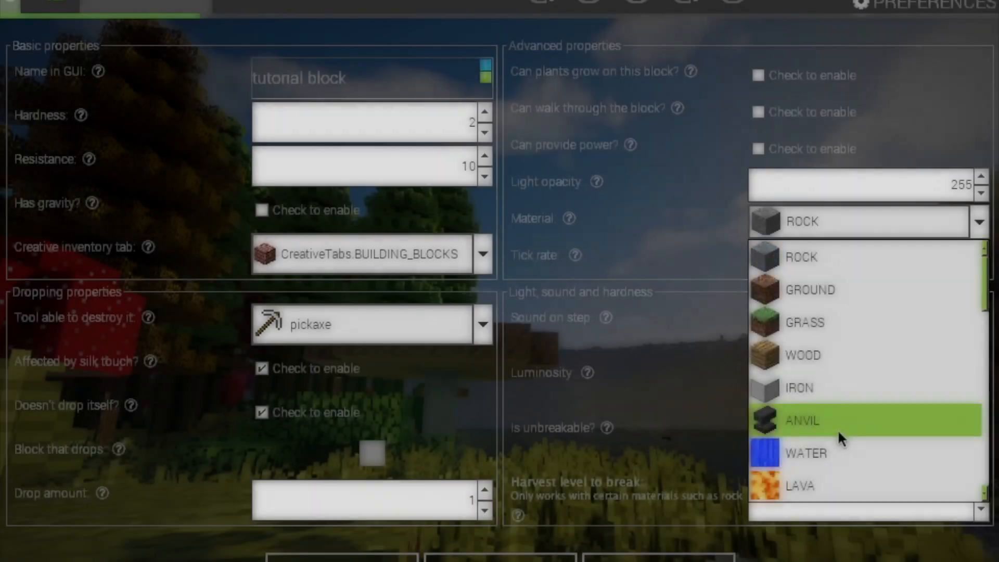
{"action": "scroll", "coordinate": [837, 429], "scroll_direction": "down", "scroll_amount": 4}
Keep ROCK material and turn off 'Doesn't drop itself?' so the block drops itself
{"action": "scroll", "coordinate": [837, 428], "scroll_direction": "up", "scroll_amount": 4}
{"action": "left_click", "coordinate": [925, 221]}
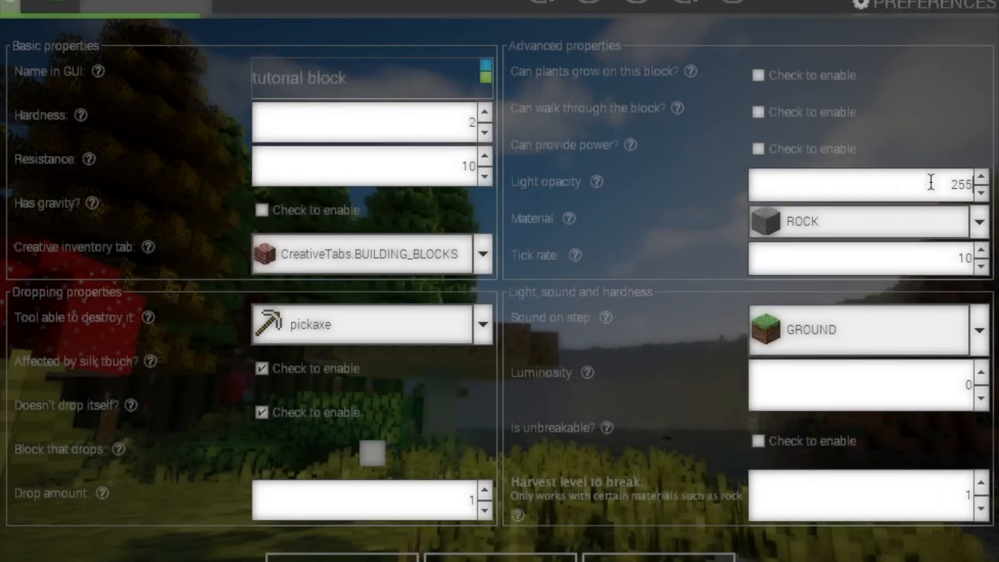
{"action": "double_click", "coordinate": [931, 182]}
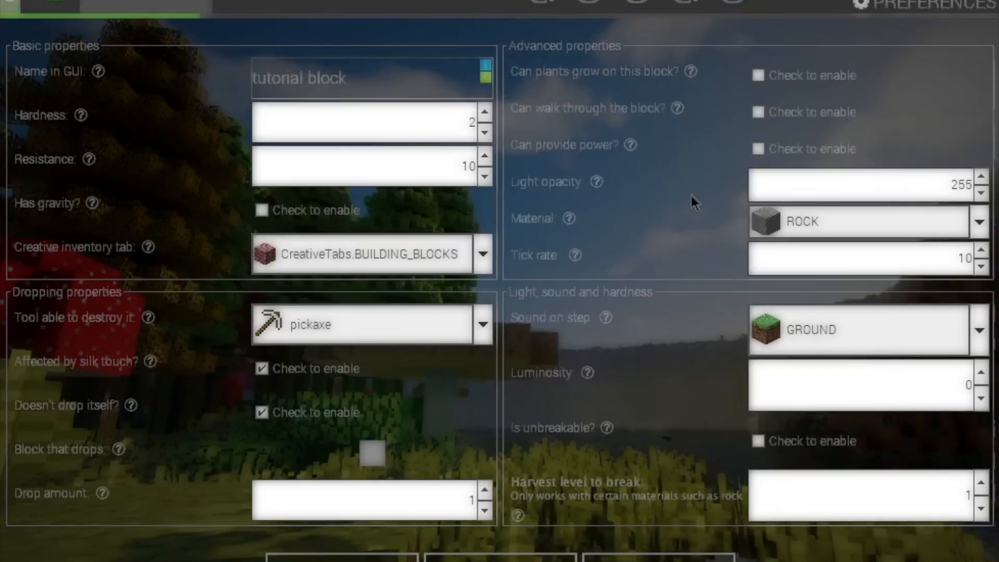
{"action": "left_click", "coordinate": [262, 412]}
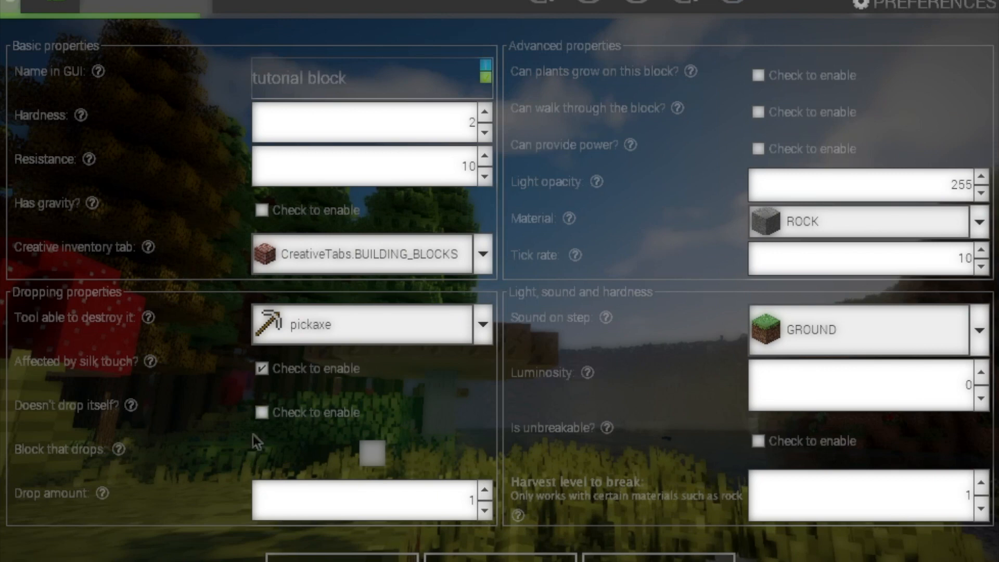
Leave pickaxe and BUILDING_BLOCKS unchanged, and delete the Name in GUI text
{"action": "left_click", "coordinate": [333, 325]}
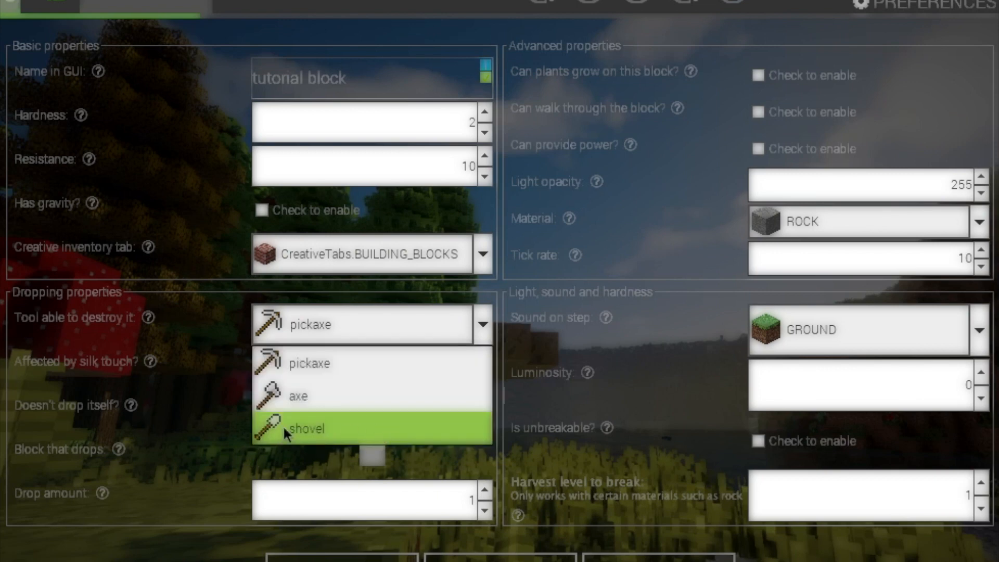
{"action": "left_click", "coordinate": [330, 307]}
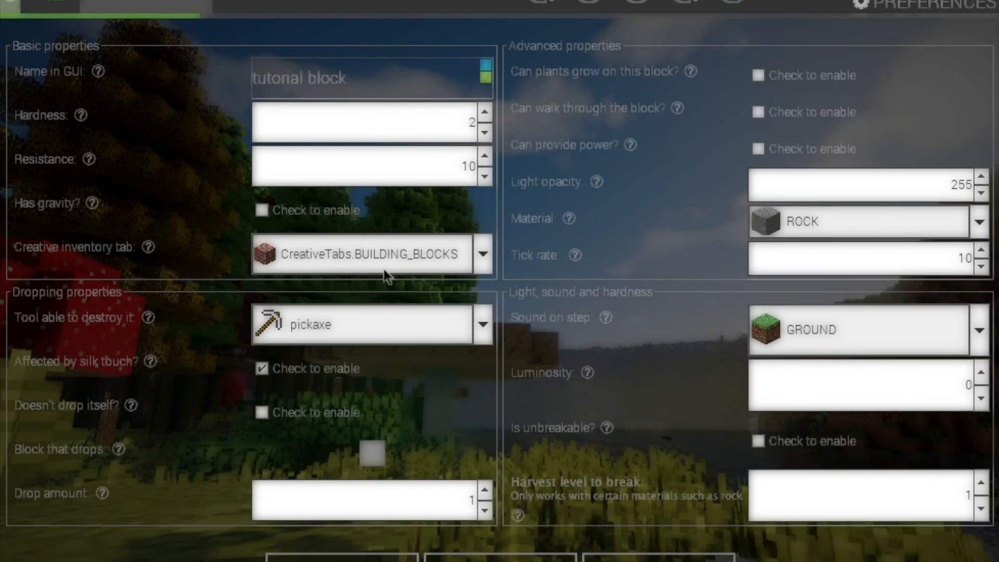
{"action": "left_click", "coordinate": [336, 255]}
{"action": "scroll", "coordinate": [360, 416], "scroll_direction": "up", "scroll_amount": 2}
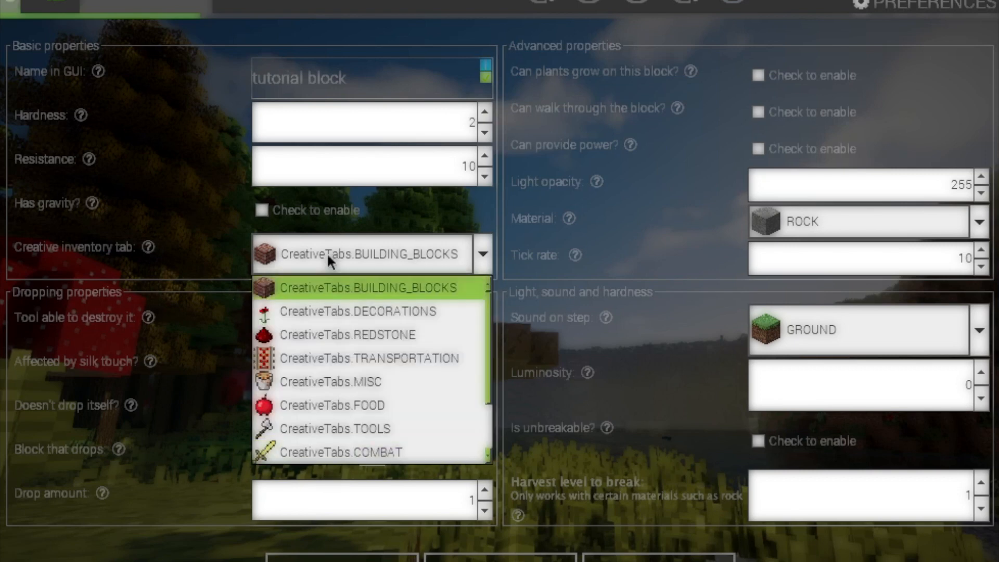
{"action": "left_click", "coordinate": [326, 253]}
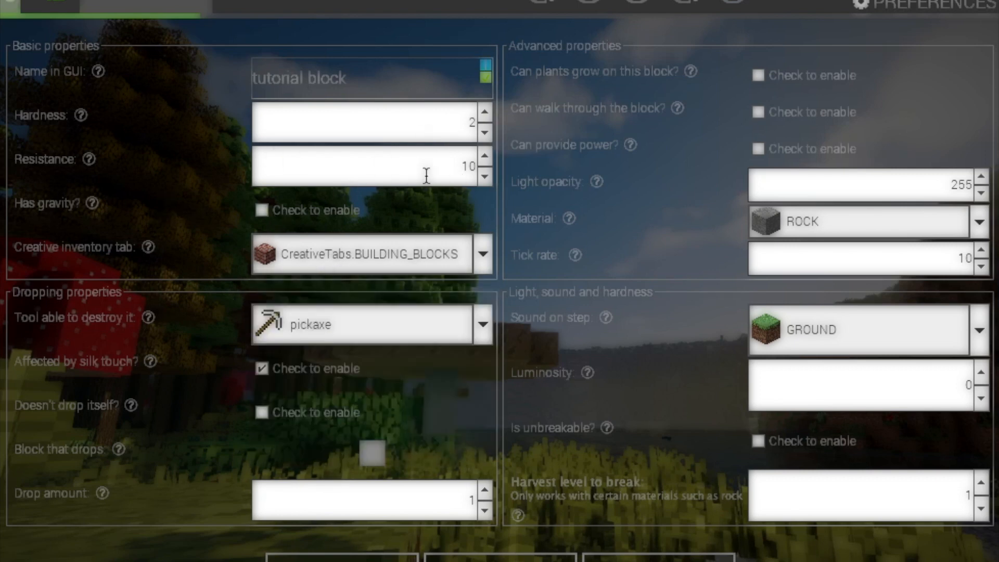
{"action": "left_click", "coordinate": [403, 84]}
{"action": "key", "text": "BackSpace"}
{"action": "key", "text": "BackSpace"}
{"action": "key", "text": "BackSpace"}
{"action": "key", "text": "BackSpace"}
{"action": "key", "text": "BackSpace"}
{"action": "key", "text": "BackSpace"}
{"action": "key", "text": "BackSpace"}
{"action": "key", "text": "BackSpace"}
{"action": "key", "text": "BackSpace"}
{"action": "key", "text": "BackSpace"}
{"action": "key", "text": "BackSpace"}
{"action": "key", "text": "BackSpace"}
{"action": "key", "text": "BackSpace"}
{"action": "key", "text": "BackSpace"}
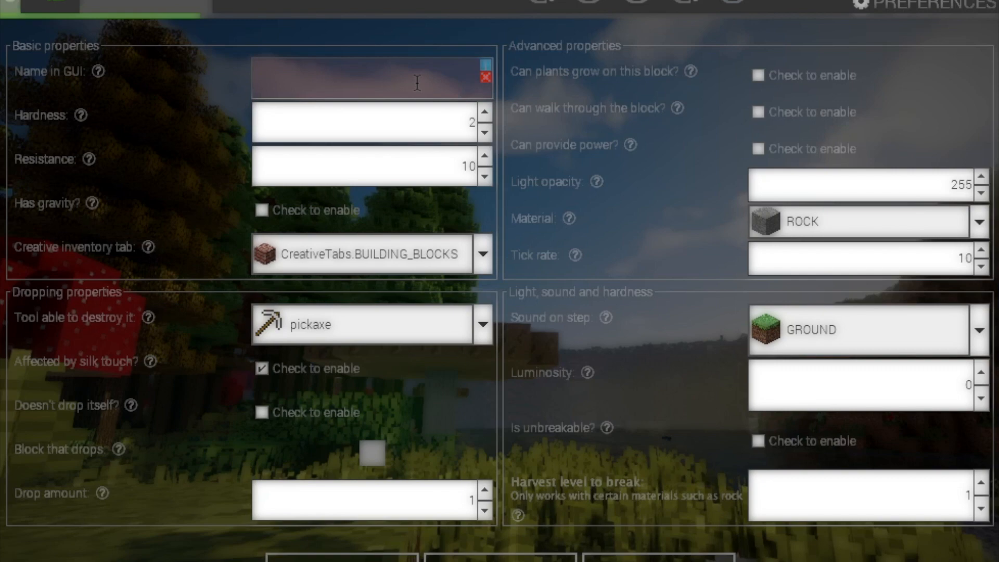